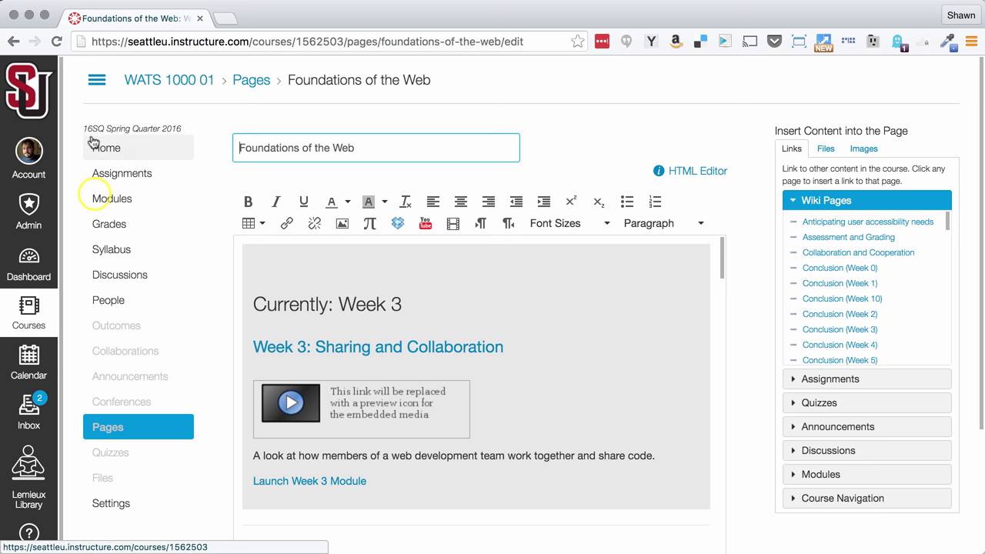
Open the course Modules in a new tab and open Introduction (Week 4) from the Week 4 module.
super+click(93, 195)
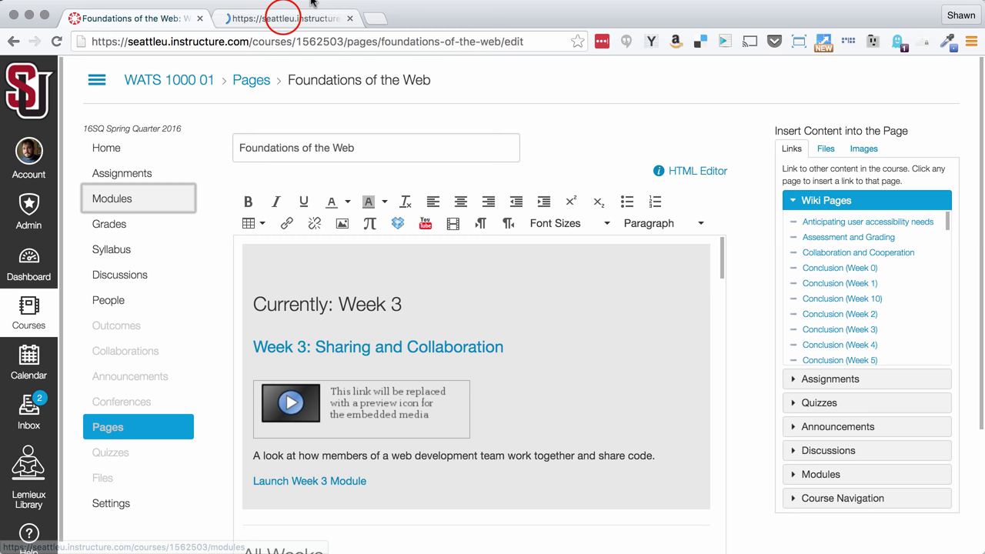
click(282, 18)
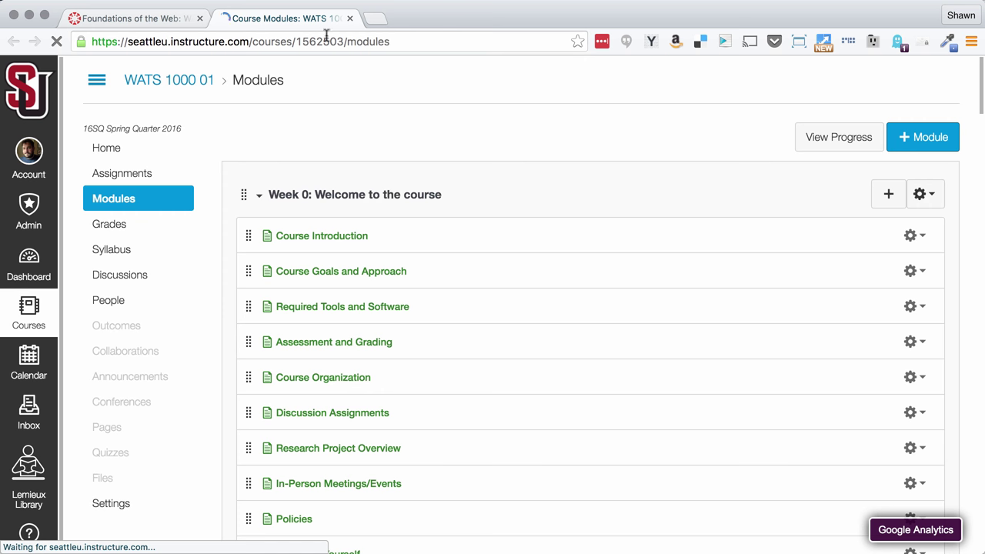
scroll(494, 350, down, 20)
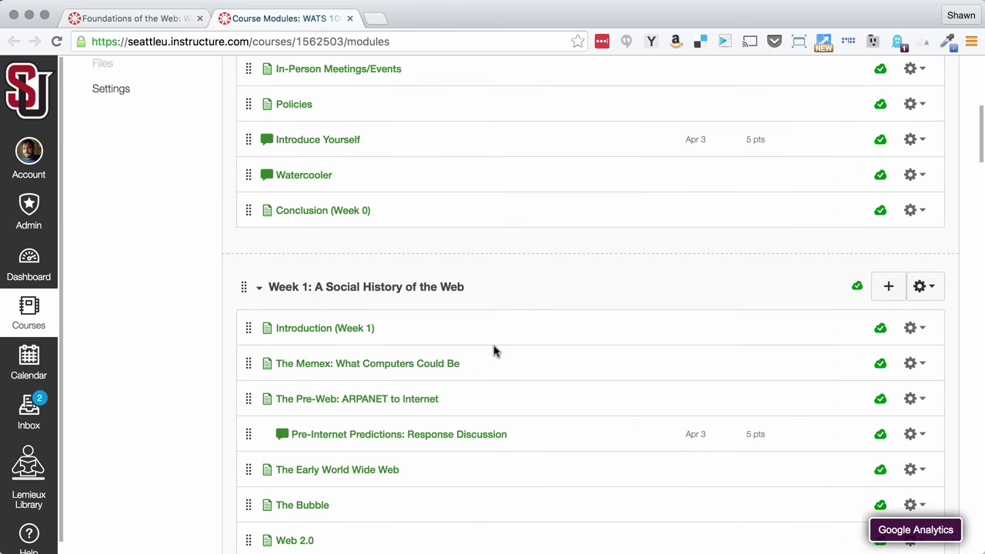
scroll(495, 346, down, 4)
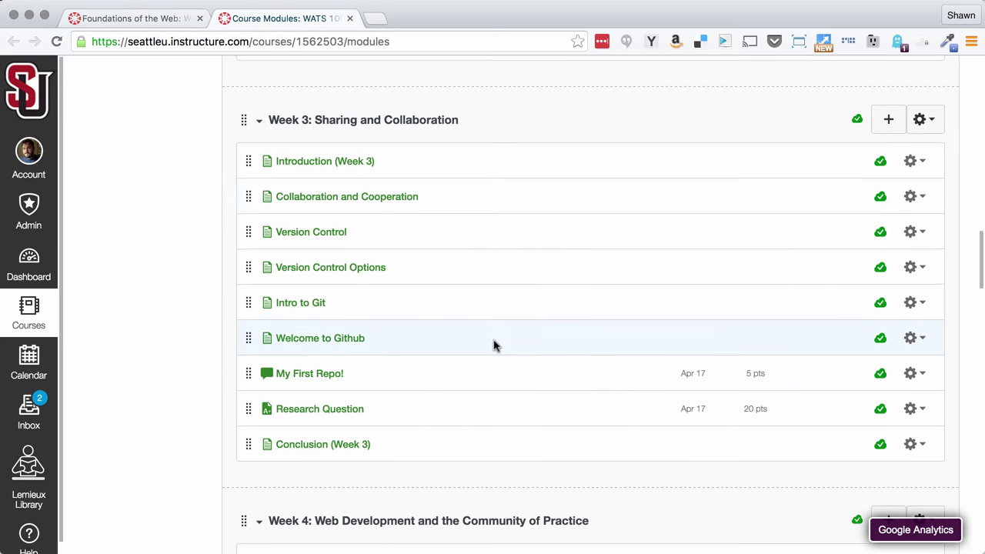
scroll(495, 345, down, 6)
click(339, 360)
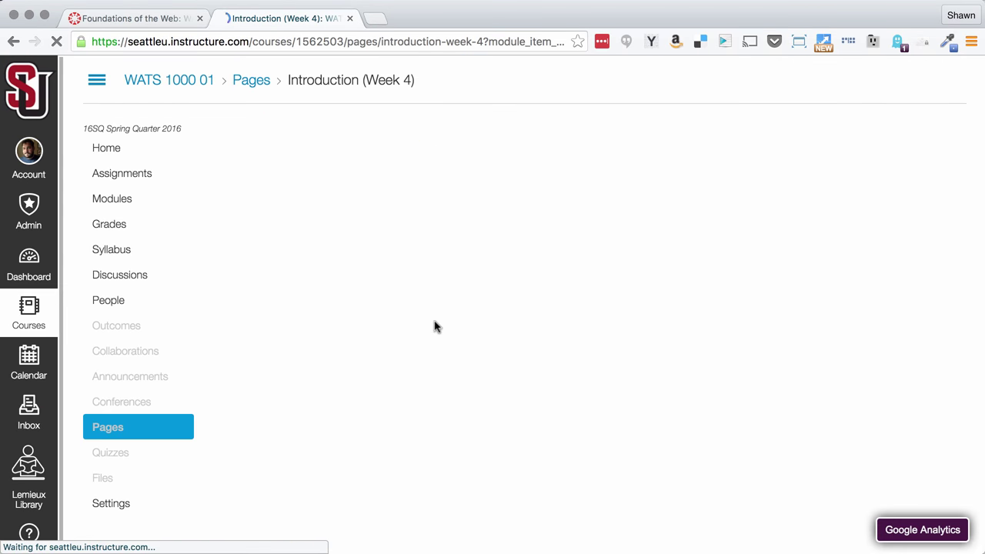
Open the three Week 4 pages and four discussions, Roles of Interest through Try an Aggregation Tool, in background tabs.
scroll(521, 378, down, 5)
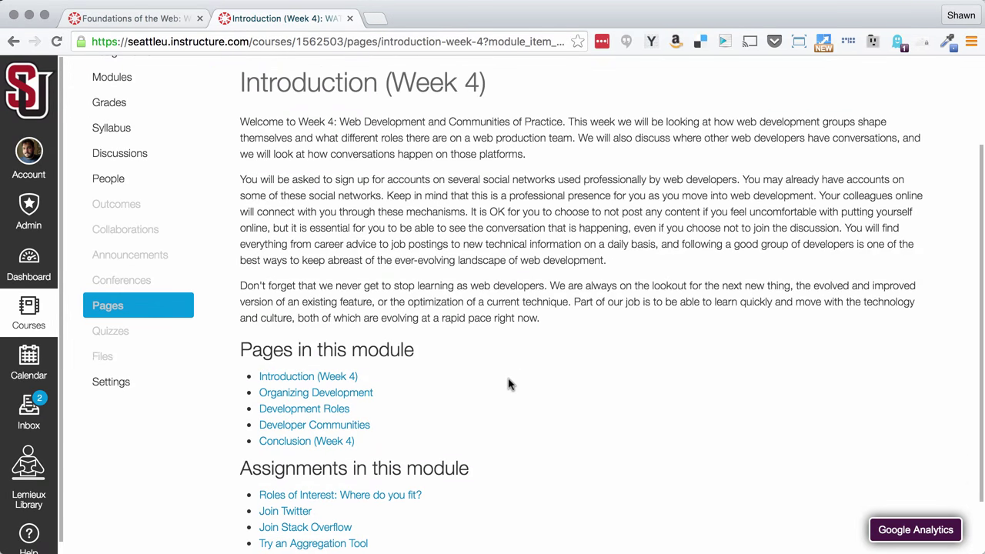
scroll(511, 385, down, 3)
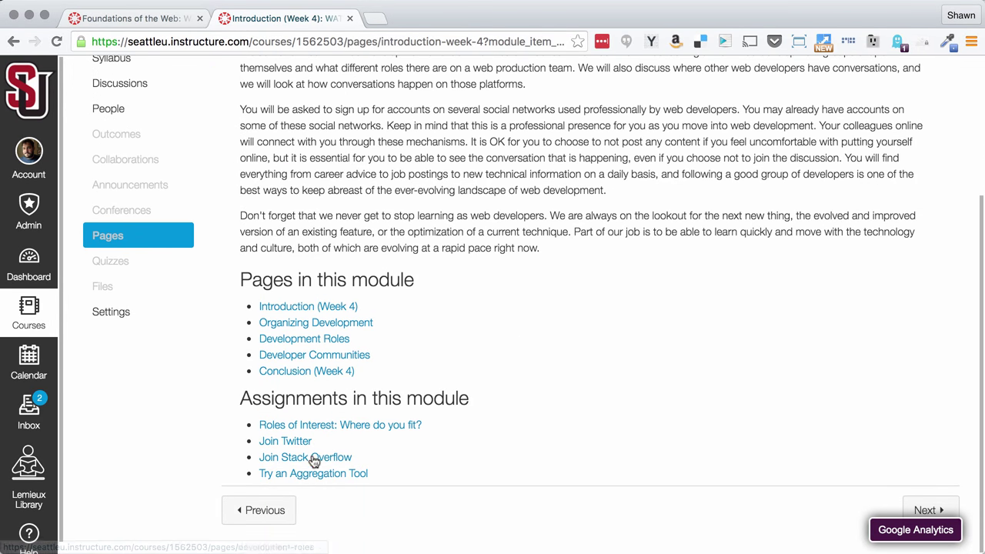
click(297, 314)
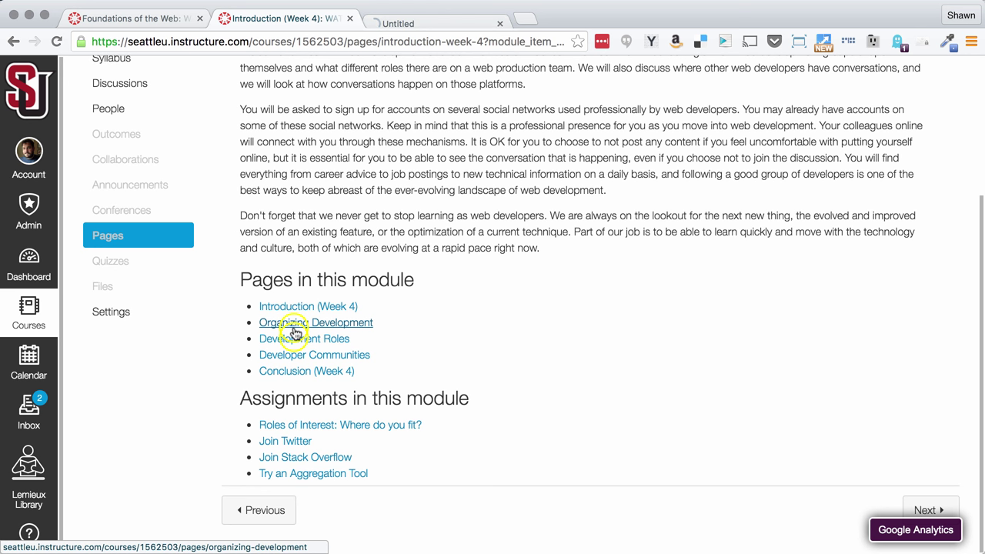
super+click(291, 340)
super+click(295, 355)
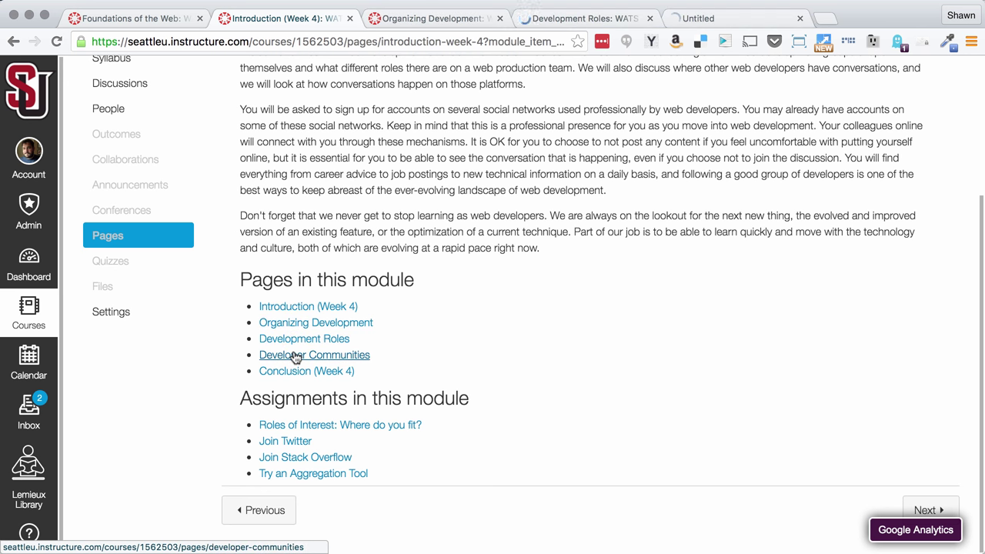
super+click(300, 425)
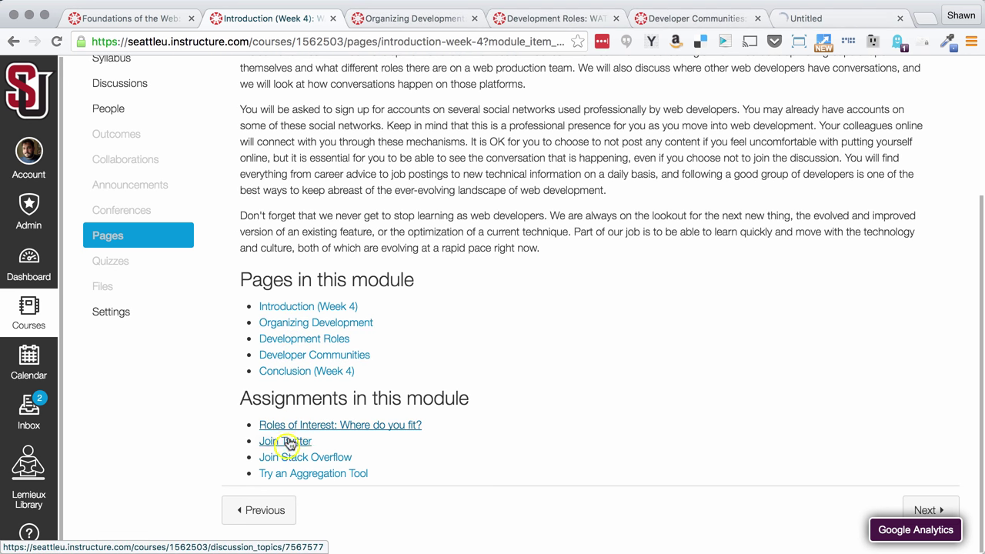
super+click(285, 441)
super+click(288, 458)
super+click(285, 472)
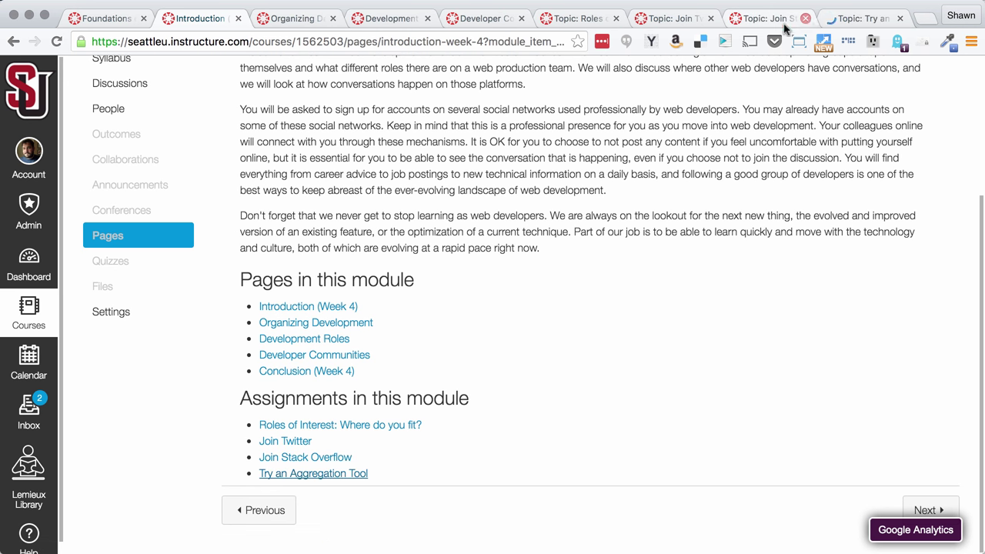
click(595, 19)
Move the Roles of Interest tab after Development Roles, then return to the top of Introduction (Week 4).
drag(594, 18, 497, 19)
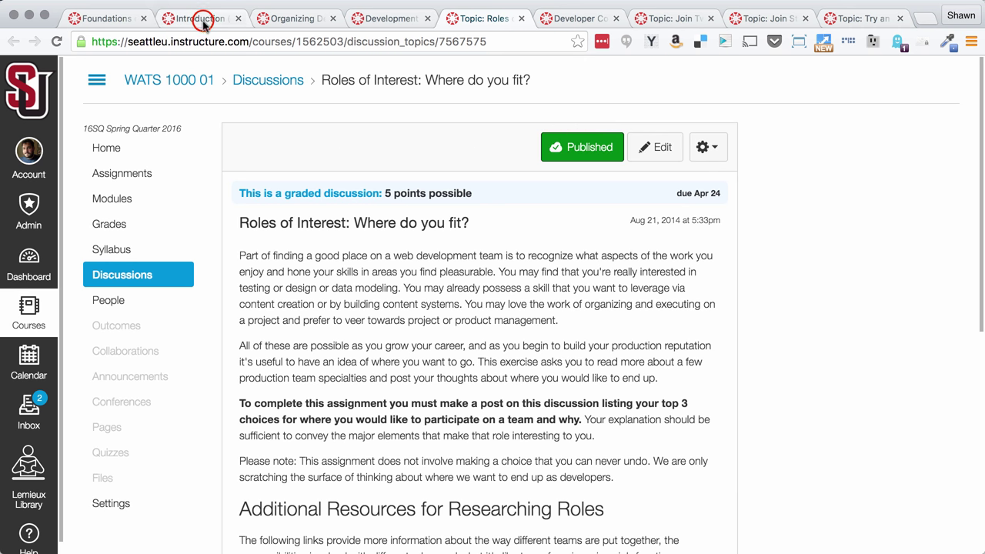
click(196, 18)
scroll(495, 254, up, 5)
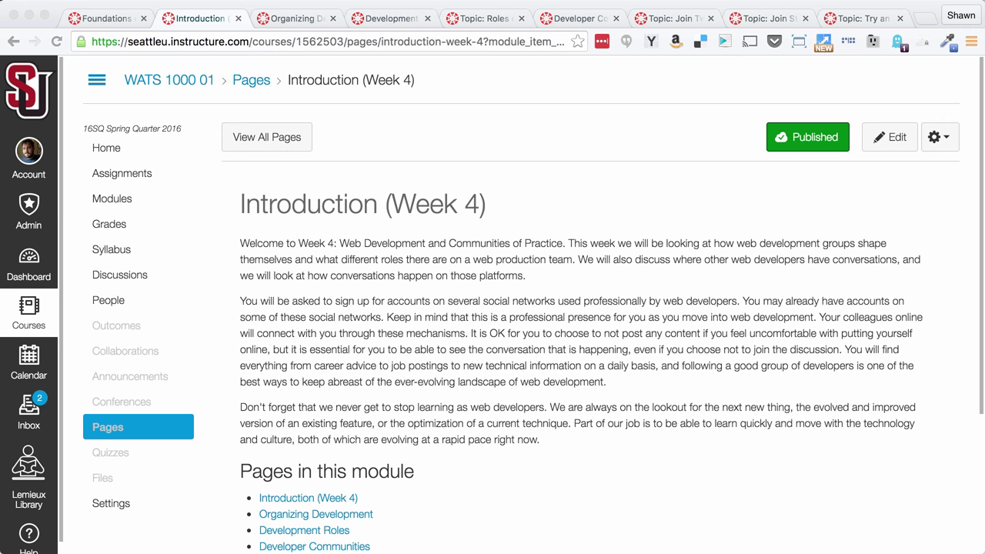
click(323, 71)
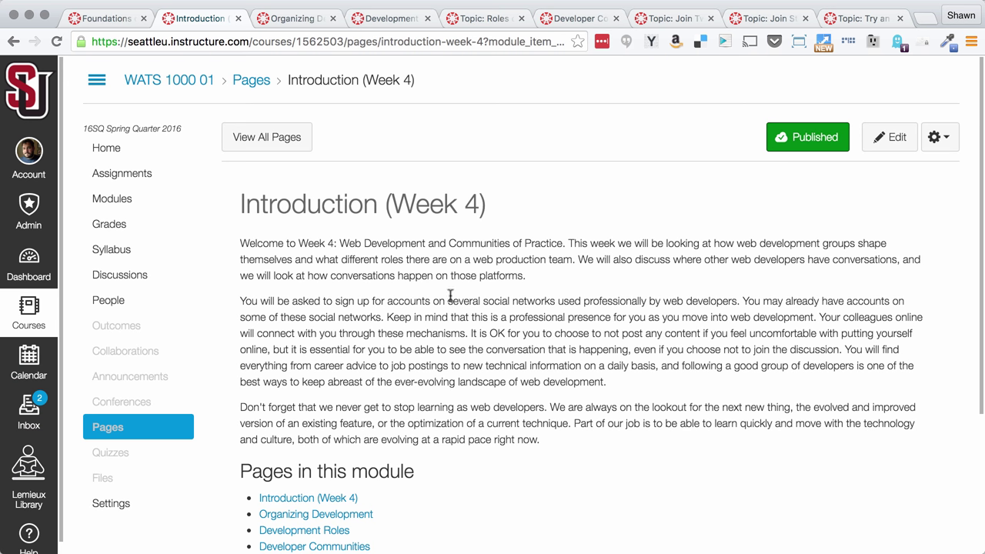
Review Organizing Development and Development Roles, opening the Anatomy of a Web Development Team reading.
click(294, 18)
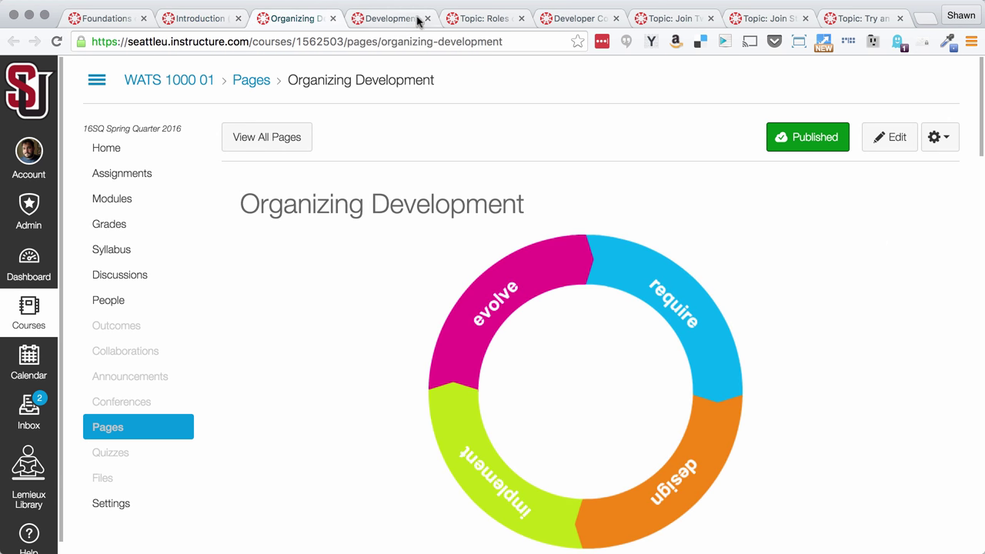
scroll(449, 314, down, 20)
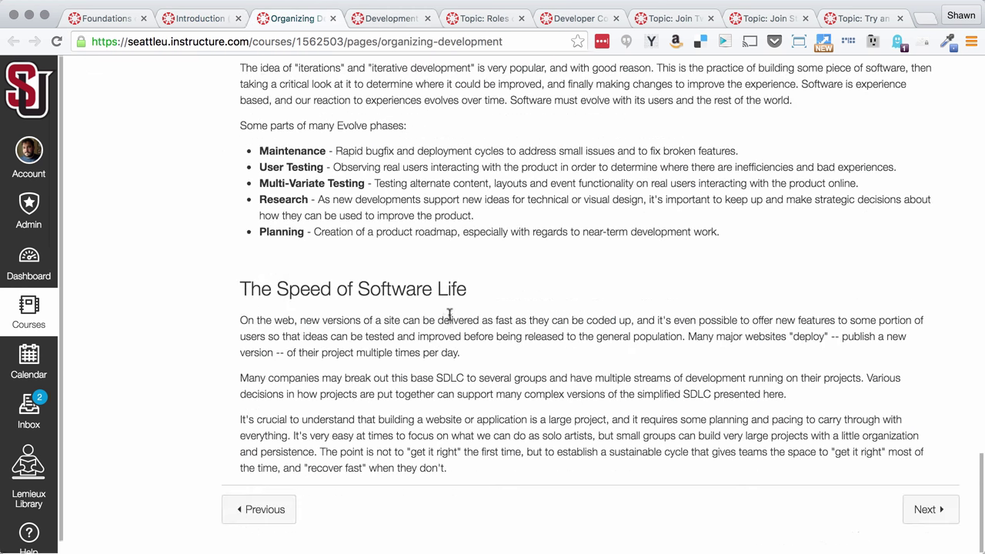
click(386, 19)
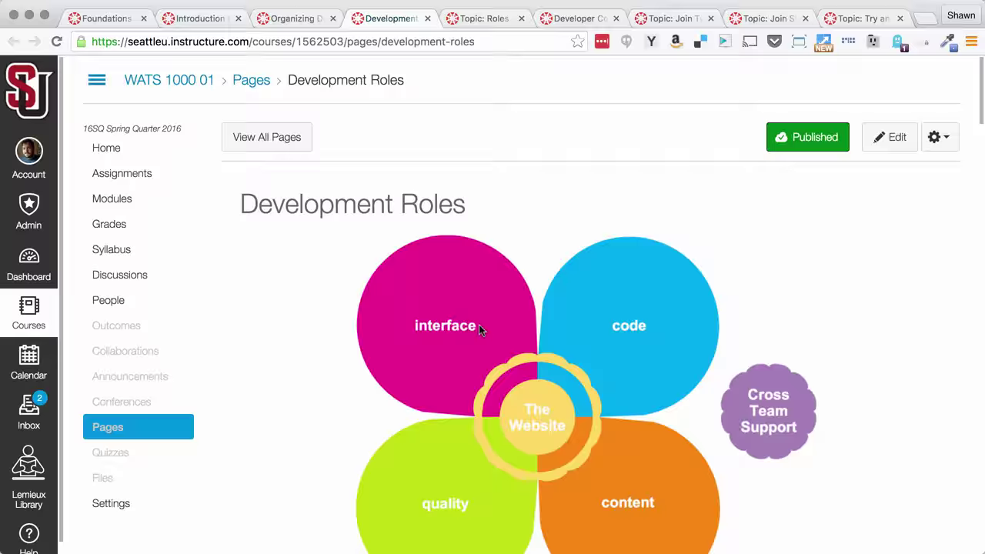
scroll(479, 327, down, 15)
scroll(479, 331, down, 15)
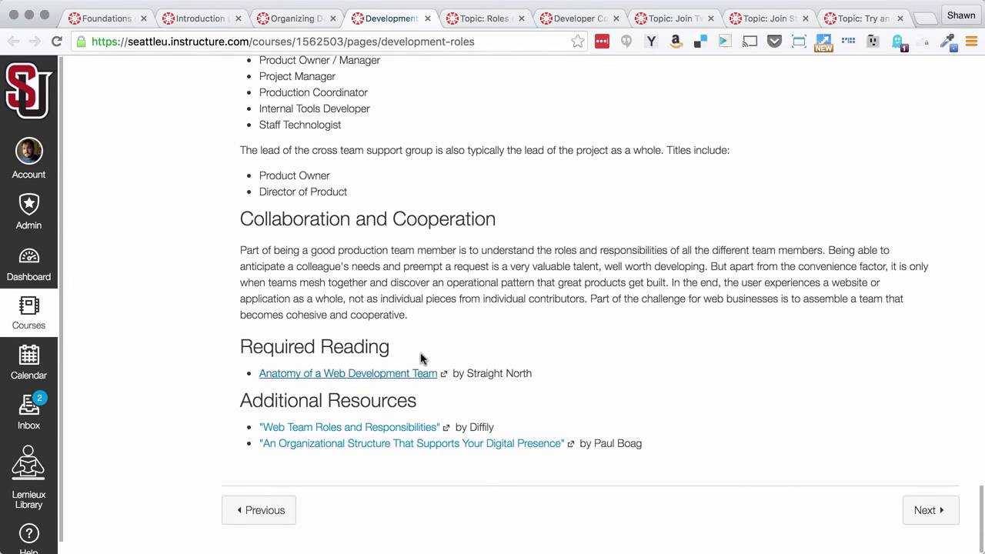
click(394, 374)
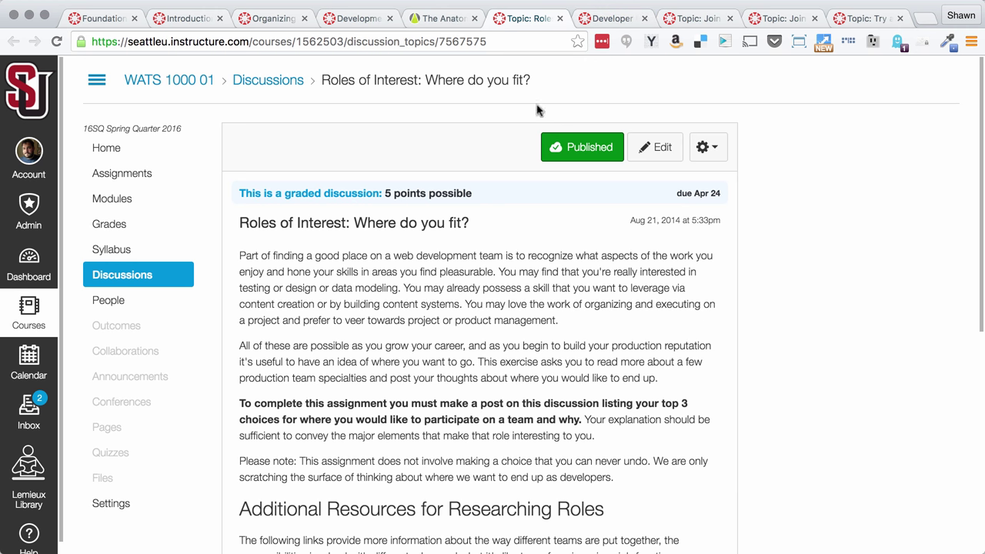
Step through the Developer Communities, Join Twitter and Join Stack Overflow tabs.
click(611, 19)
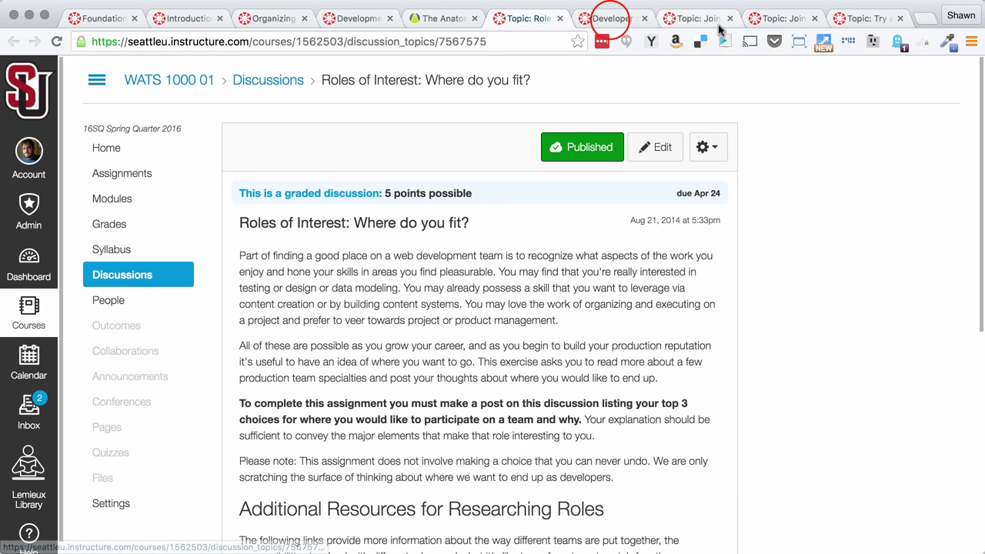
click(707, 20)
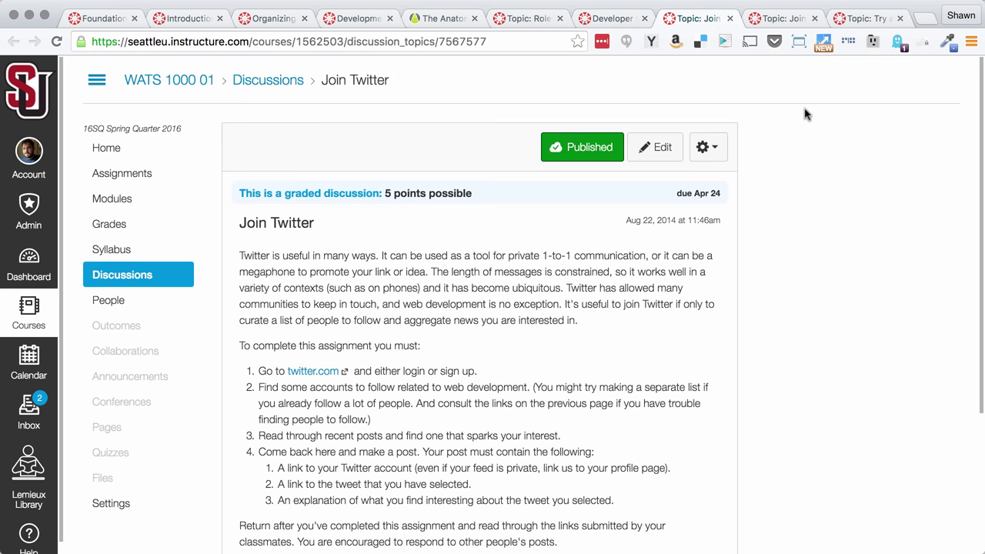
click(780, 21)
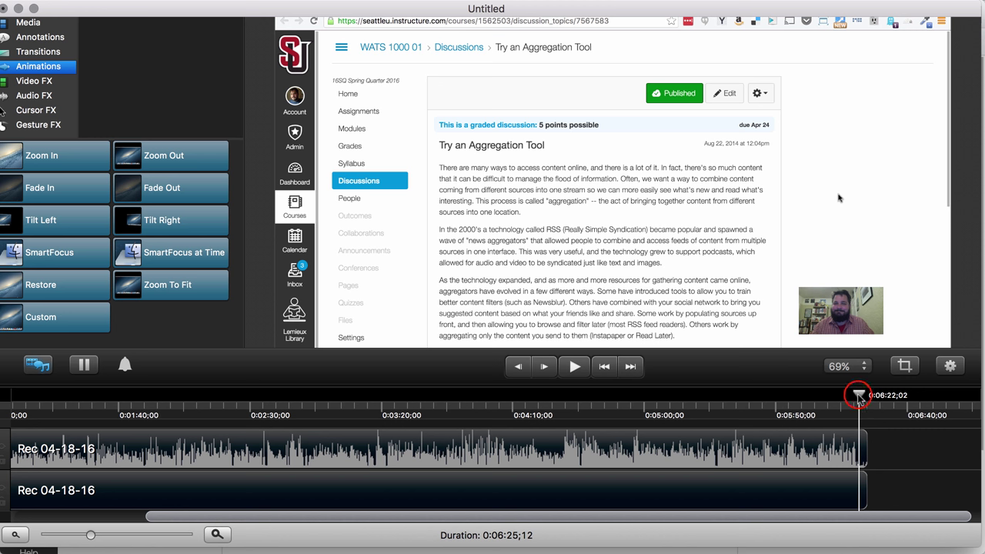
Split both recording clips near the end and delete the trailing piece, leaving 0:06:22;11.
drag(859, 395, 860, 395)
click(819, 448)
shift+click(811, 476)
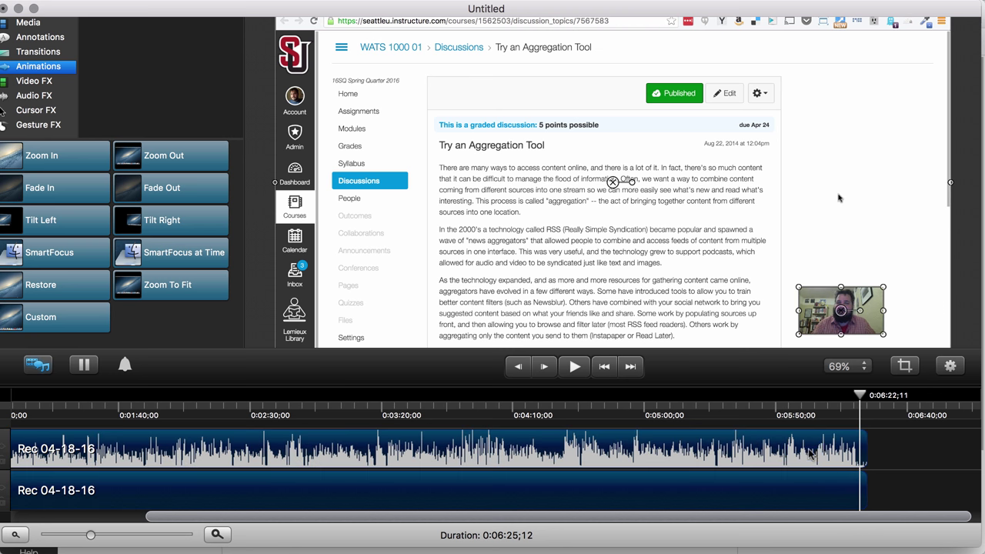
right_click(805, 454)
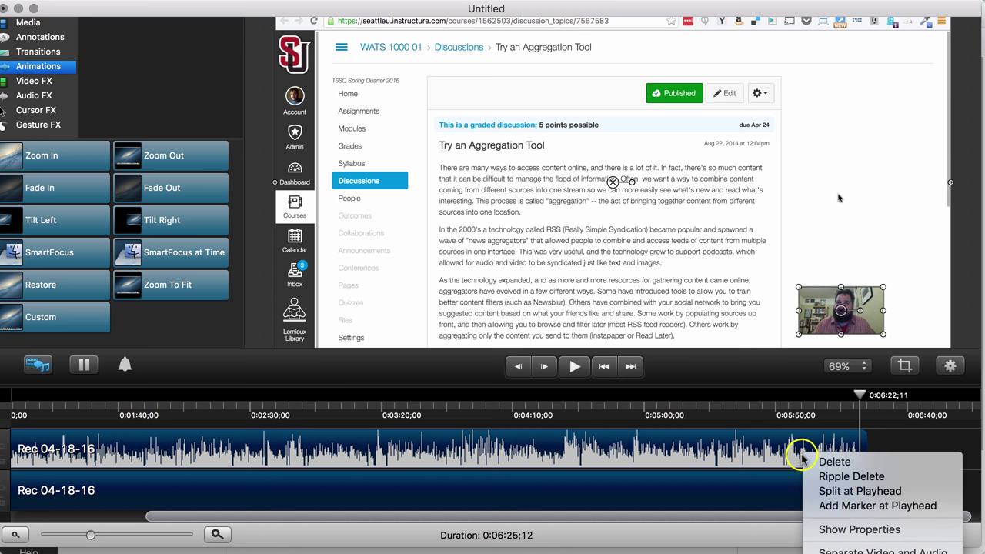
click(841, 491)
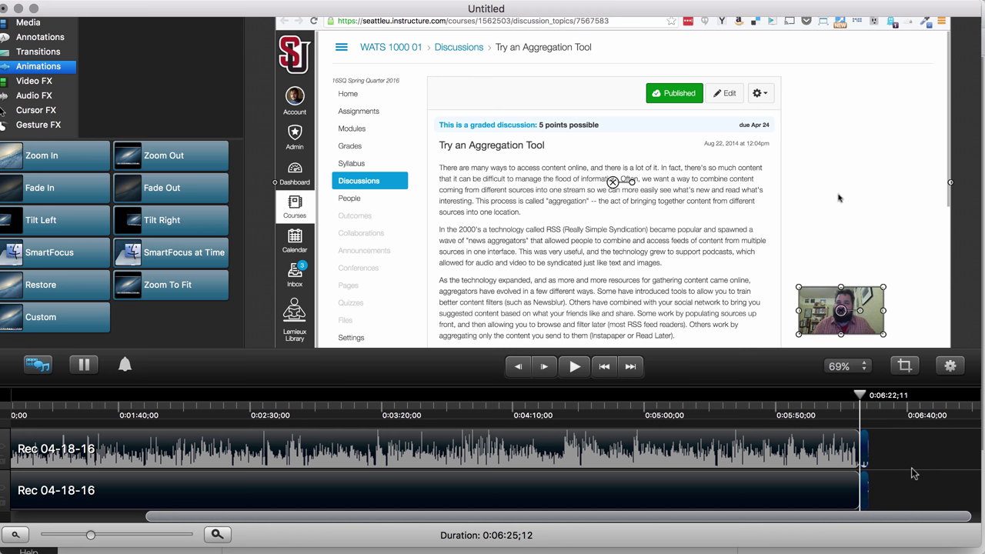
key(Delete)
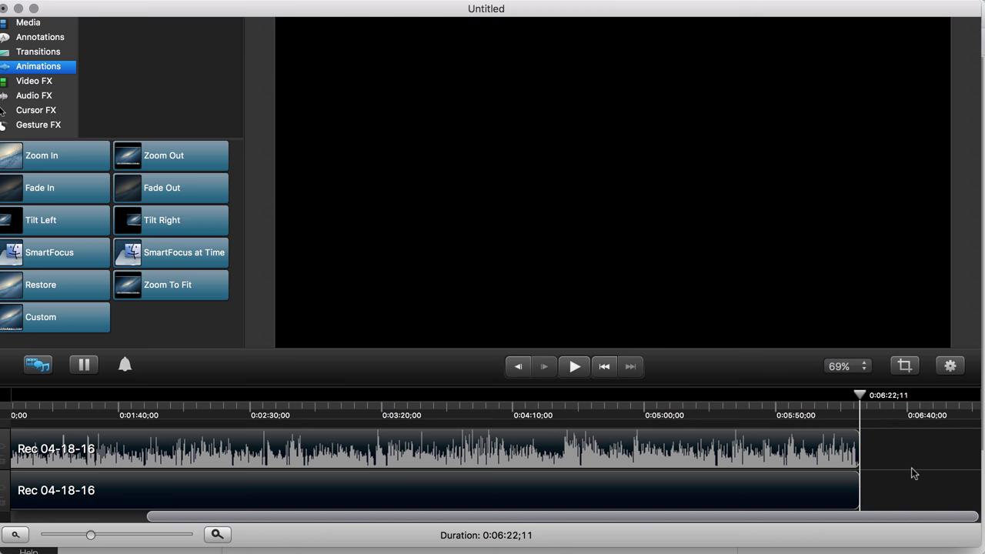
Change the canvas to the Maximum 720p HD preset (1280x720) through Adjust Canvas.
click(605, 367)
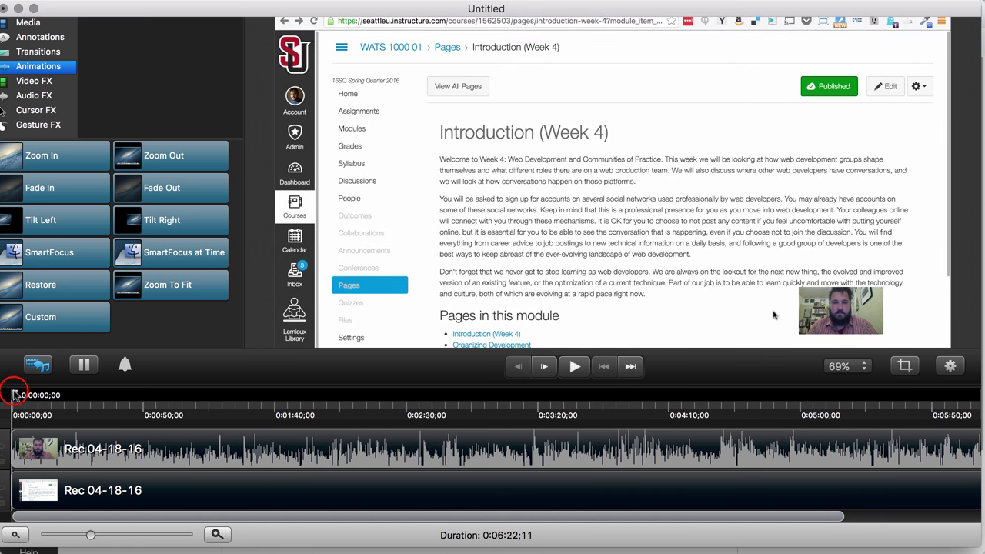
drag(13, 393, 43, 385)
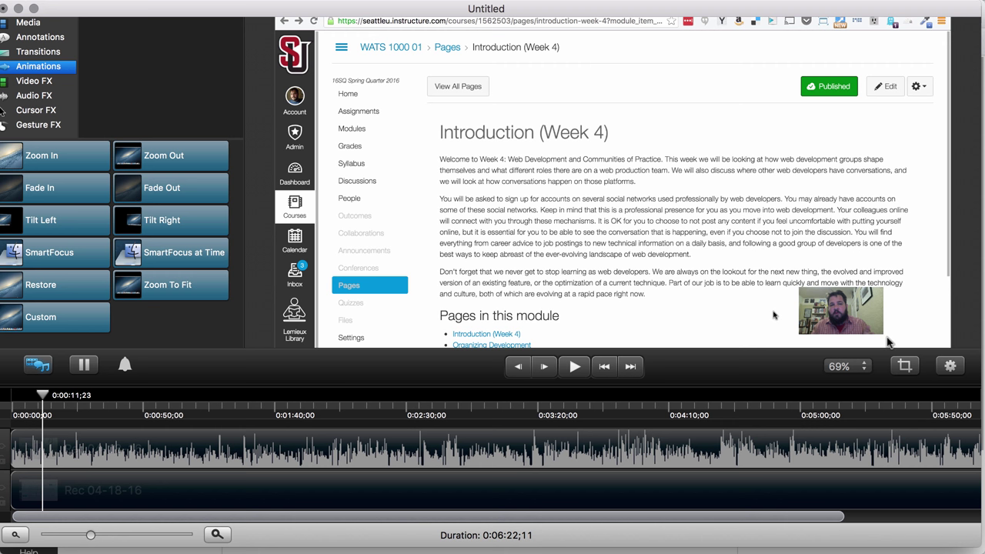
click(860, 370)
click(856, 459)
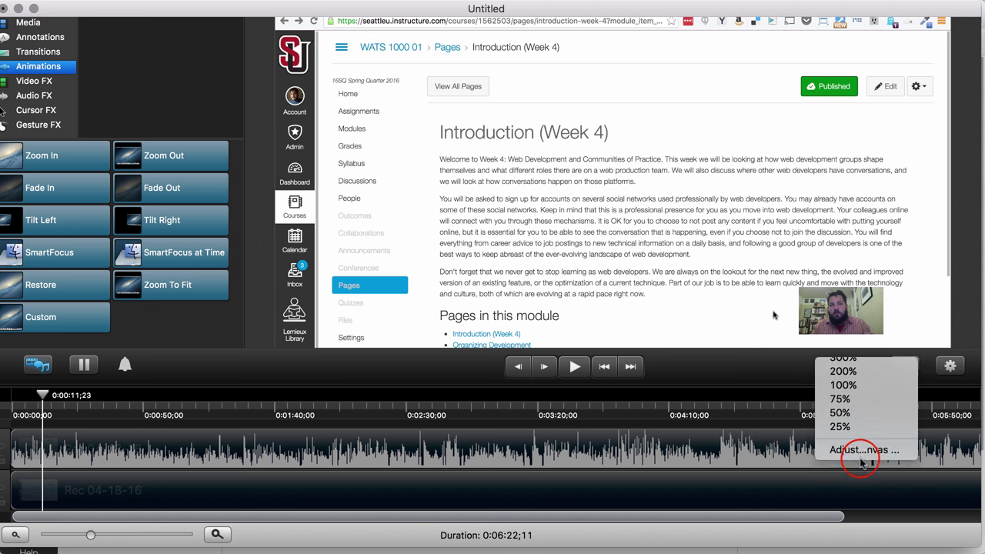
click(559, 338)
click(549, 130)
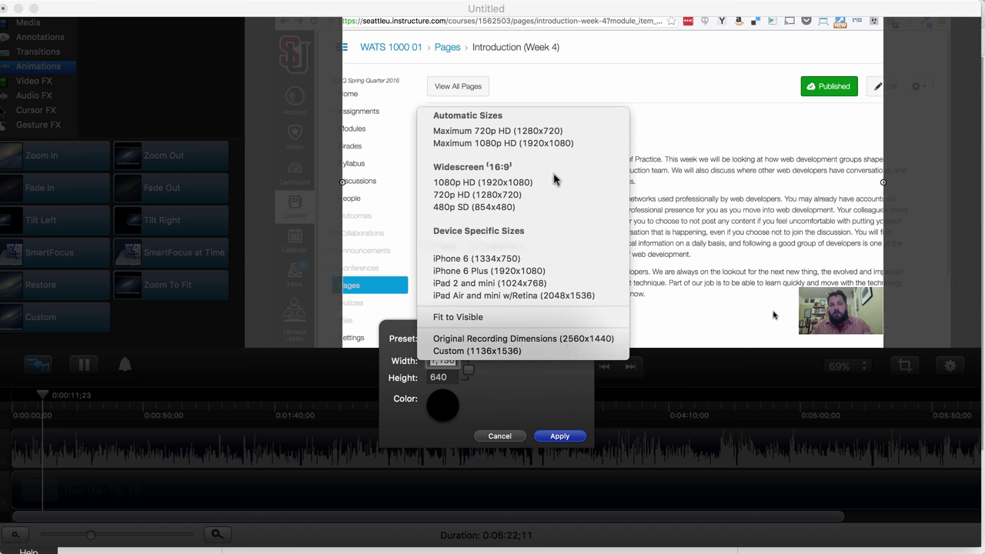
click(576, 436)
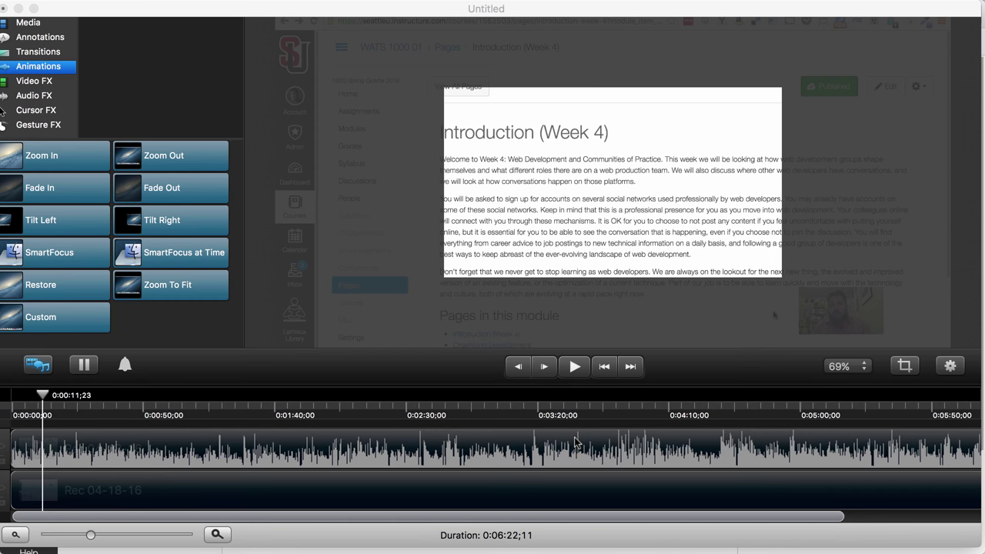
Apply Scale to Fit to both timeline clips so the webcam fills the 1280×720 canvas.
drag(191, 448, 189, 484)
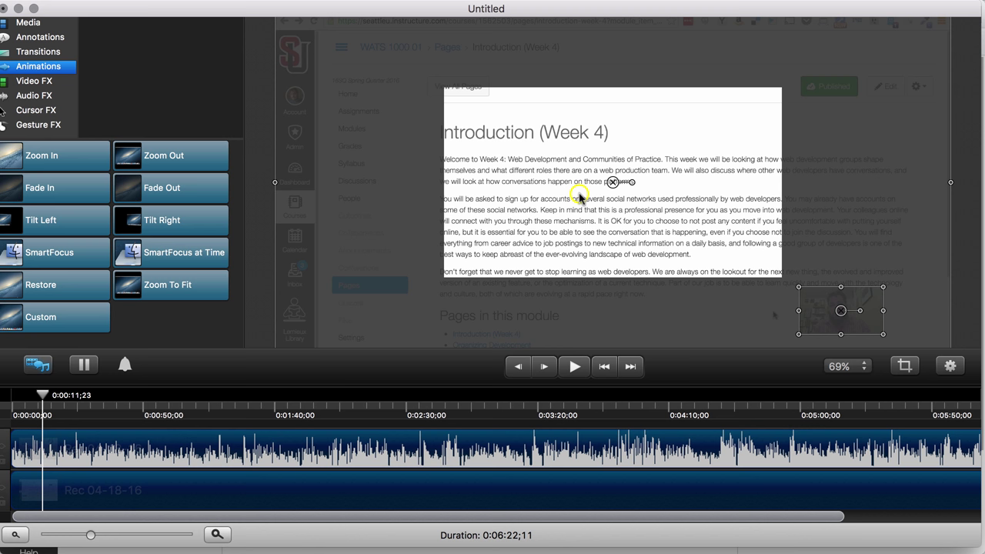
right_click(579, 198)
mouse_move(599, 229)
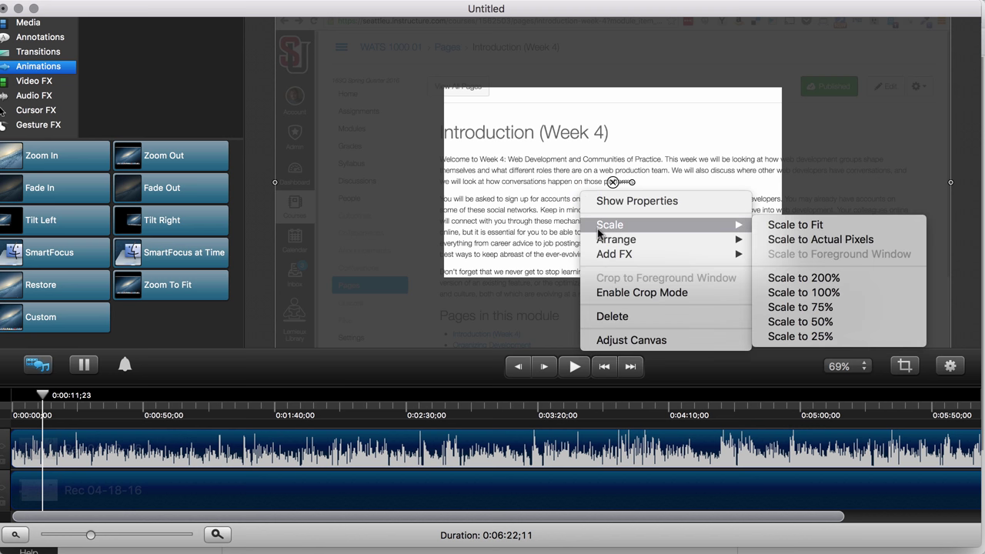
click(806, 226)
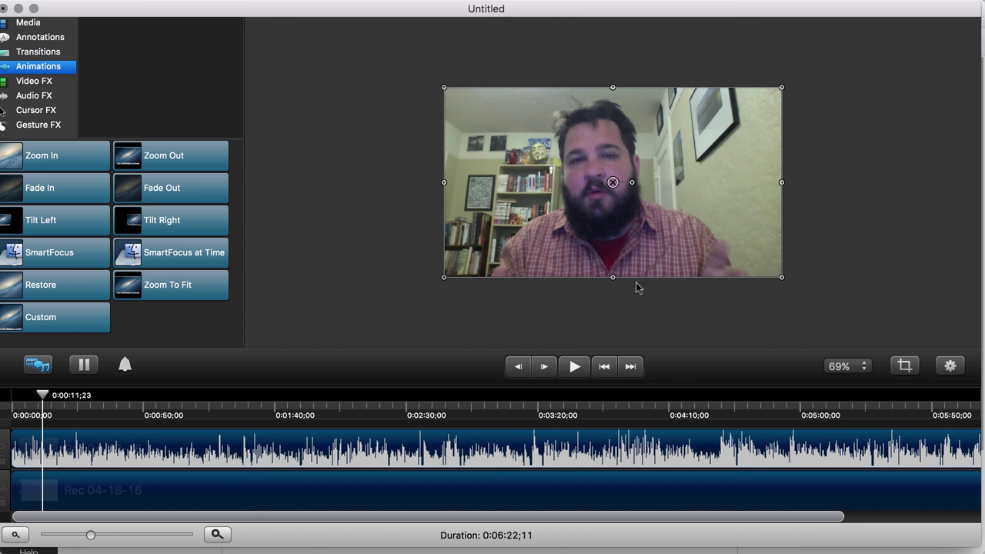
click(386, 287)
Add a Fade Out animation to the webcam clip near the start of the video.
click(184, 442)
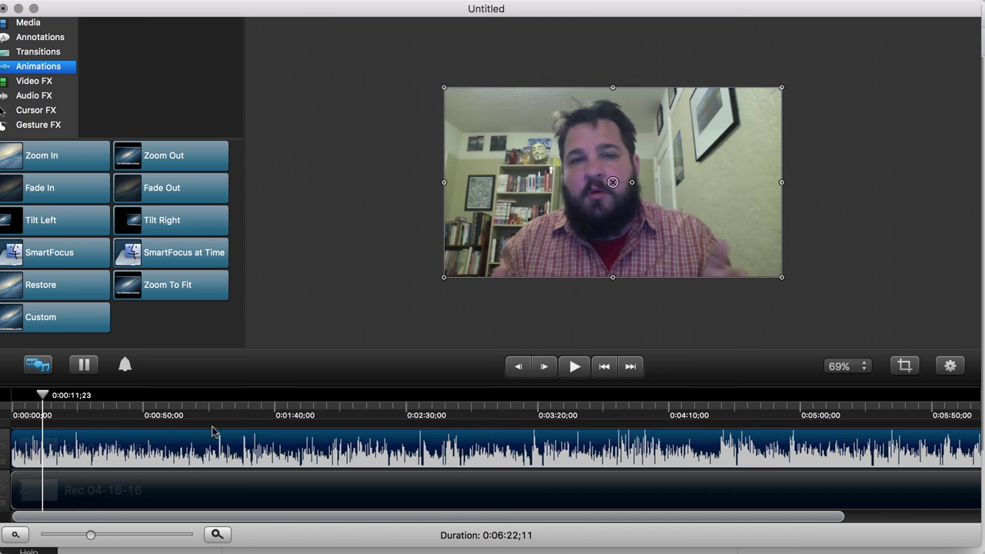
click(169, 196)
drag(170, 196, 44, 459)
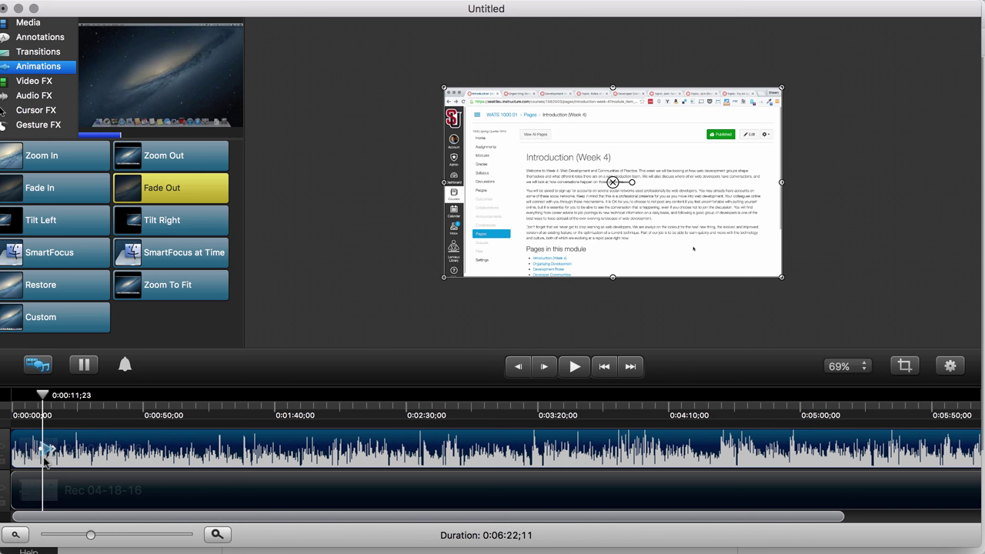
drag(42, 395, 699, 398)
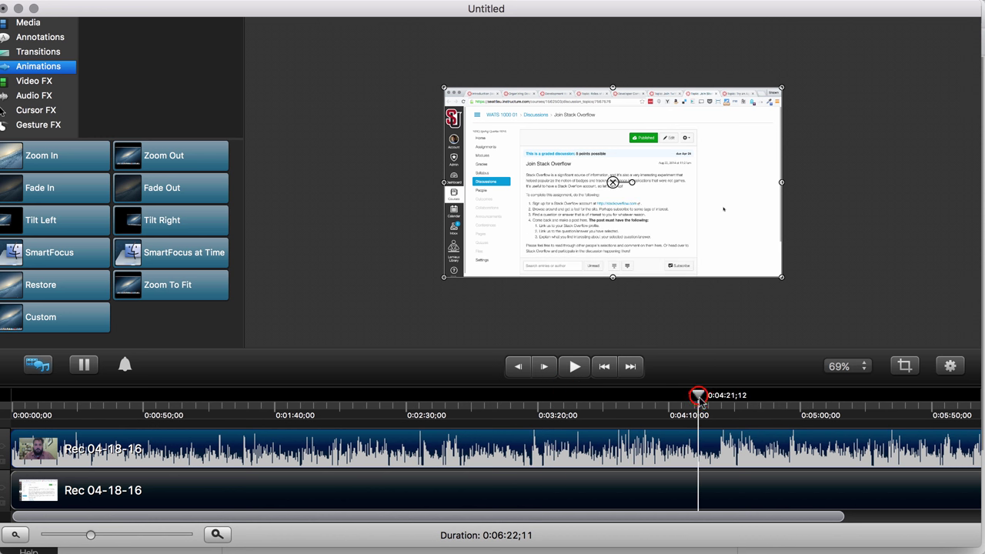
Add a Fade In animation to the webcam clip around 0:05:31.
drag(701, 398, 853, 396)
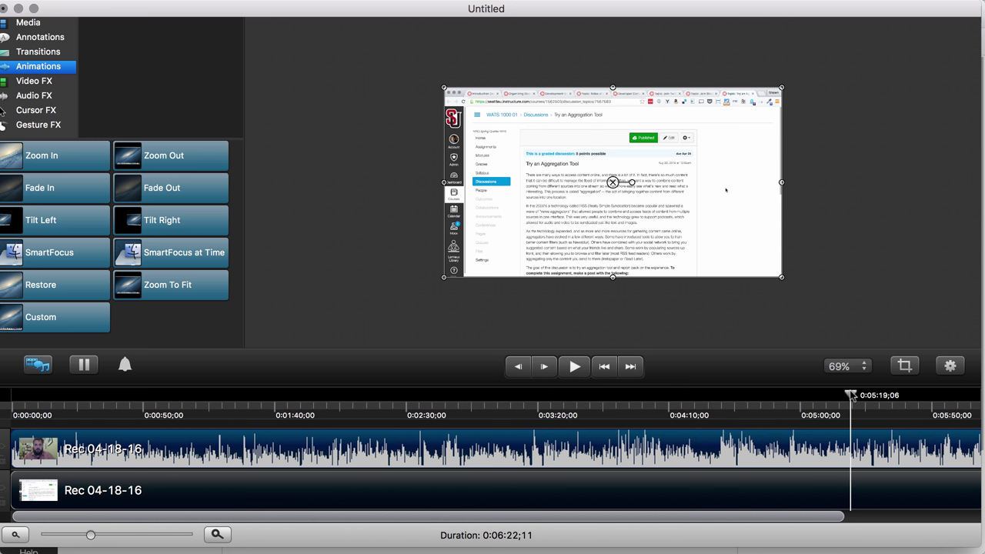
scroll(847, 400, right, 3)
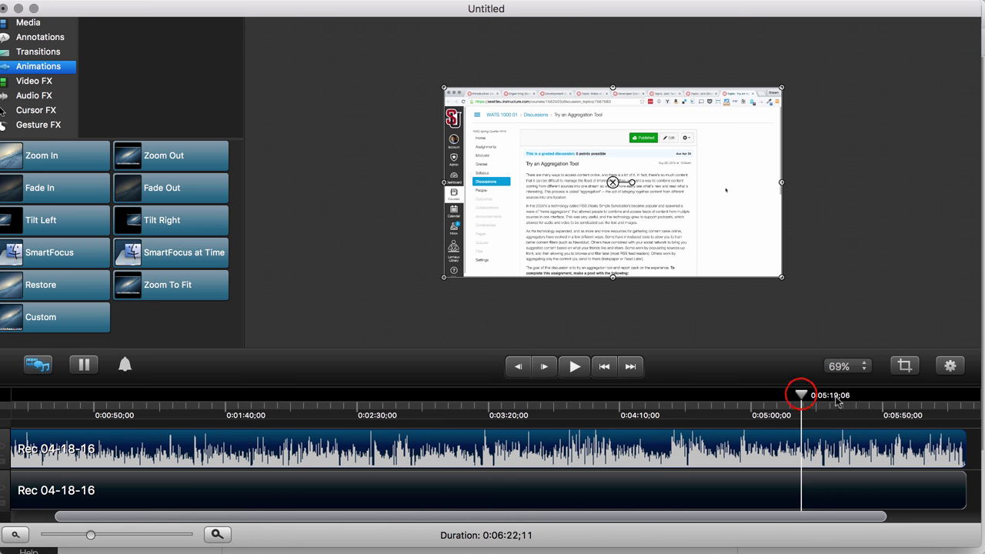
mouse_move(838, 401)
mouse_down()
mouse_move(860, 398)
mouse_move(833, 402)
mouse_up()
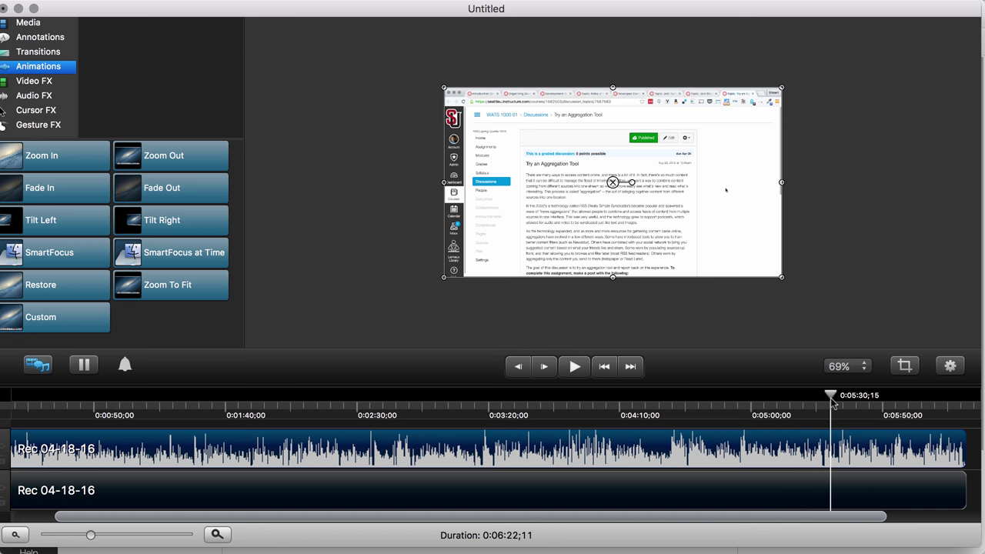
drag(59, 188, 836, 451)
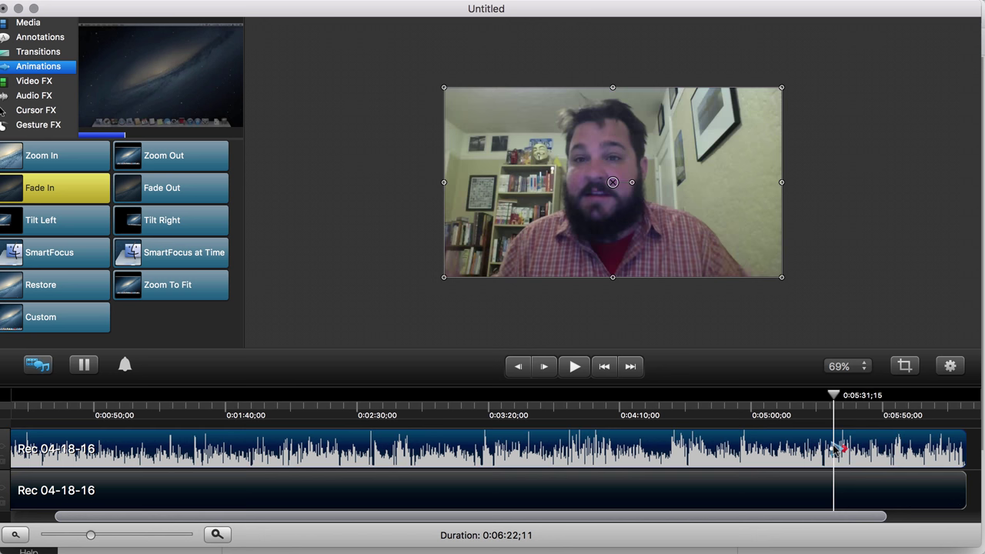
drag(832, 394, 914, 399)
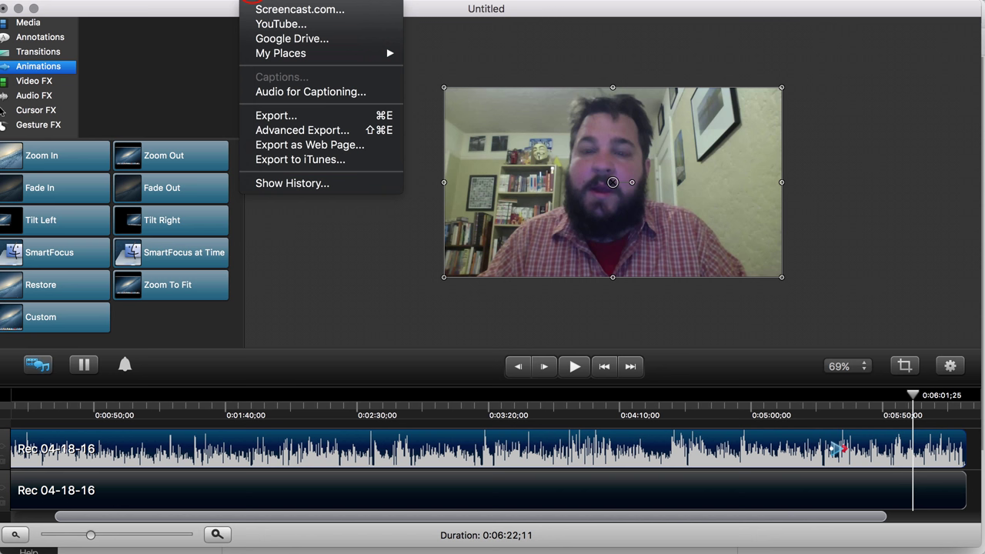
click(252, 1)
click(311, 117)
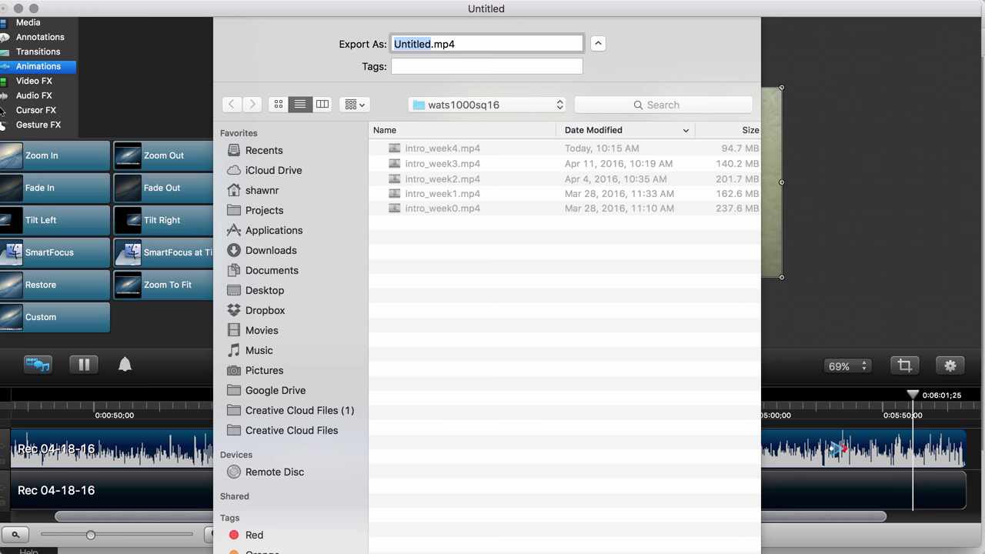
key(Escape)
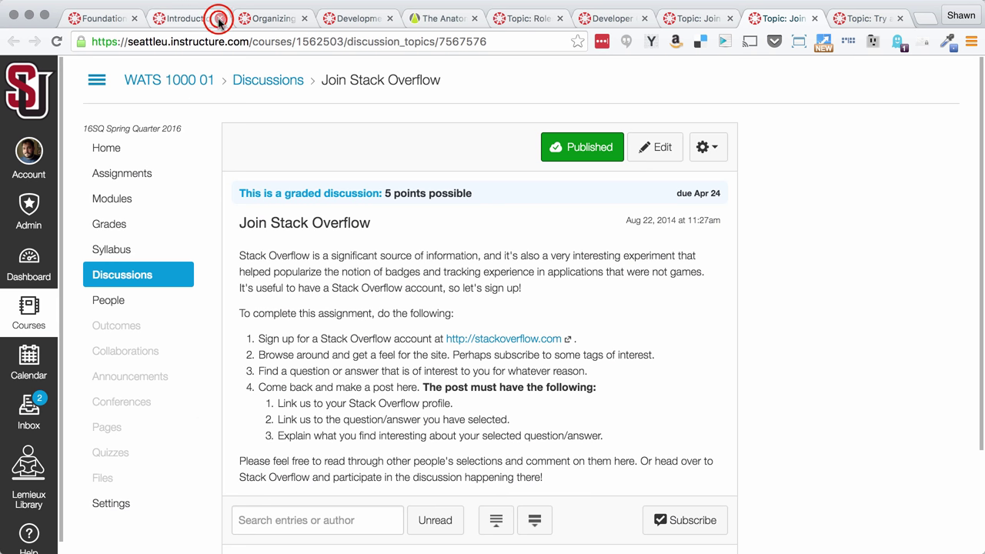
Close the nine extra course tabs, leaving only the Foundations of the Web page.
click(220, 19)
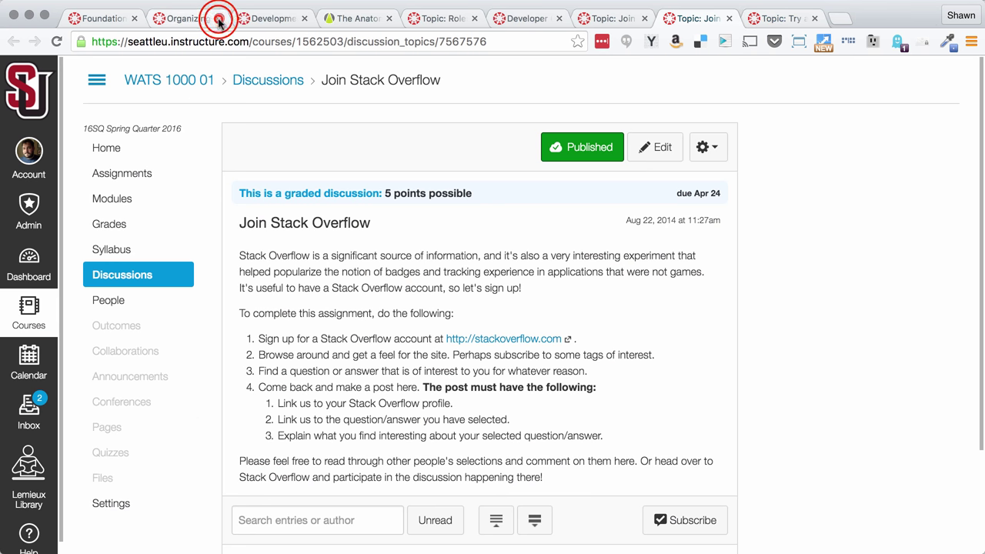
click(220, 19)
click(219, 19)
click(220, 19)
click(219, 19)
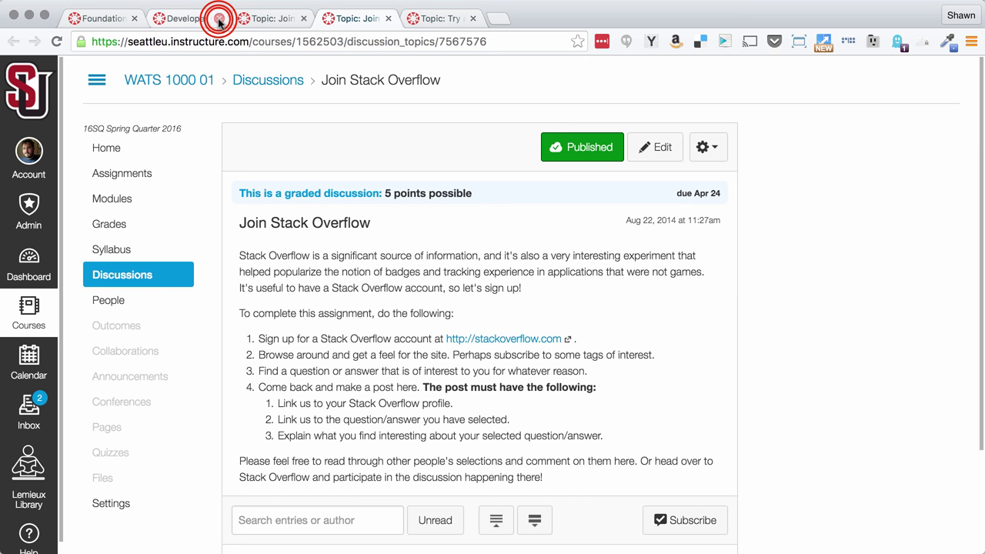
click(219, 19)
click(219, 19)
click(219, 20)
click(220, 19)
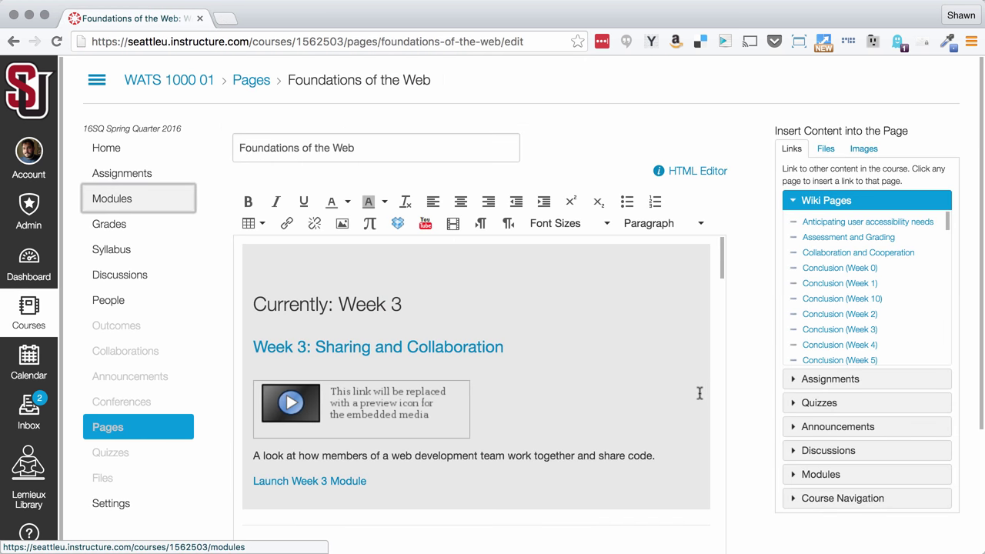
Scroll the Foundations of the Web editor to bring the Currently: Week 3 box into view.
scroll(753, 387, down, 3)
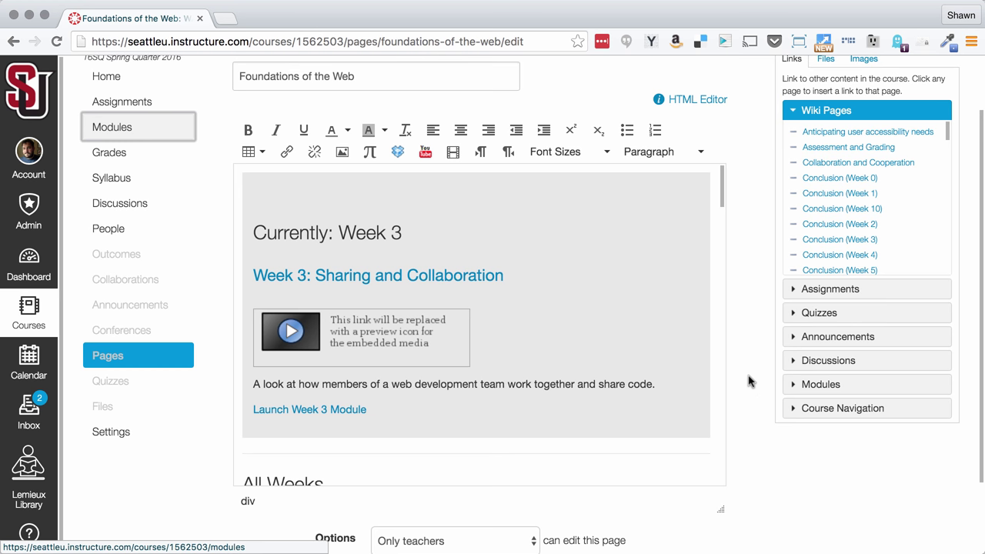
scroll(751, 382, up, 2)
scroll(750, 382, up, 1)
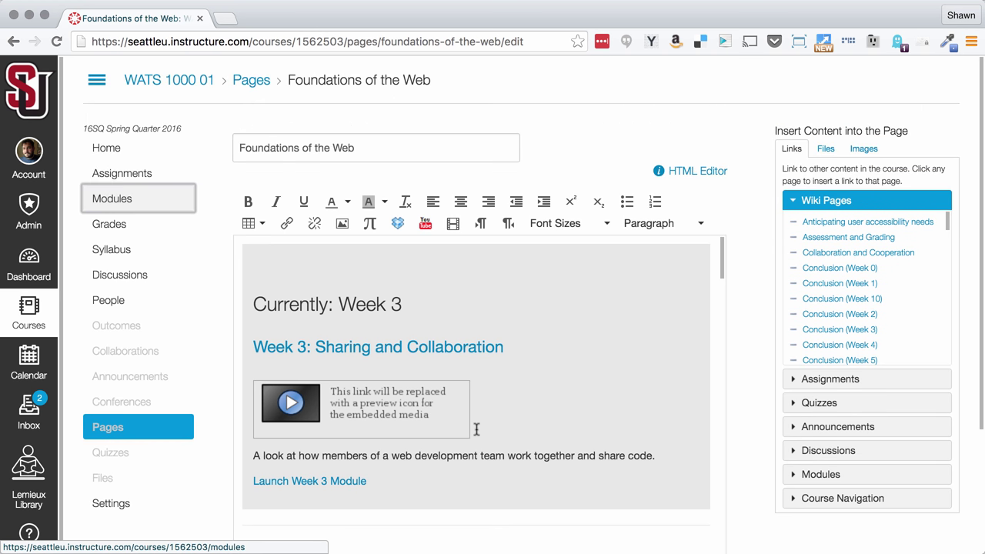
scroll(476, 429, down, 3)
scroll(477, 428, up, 3)
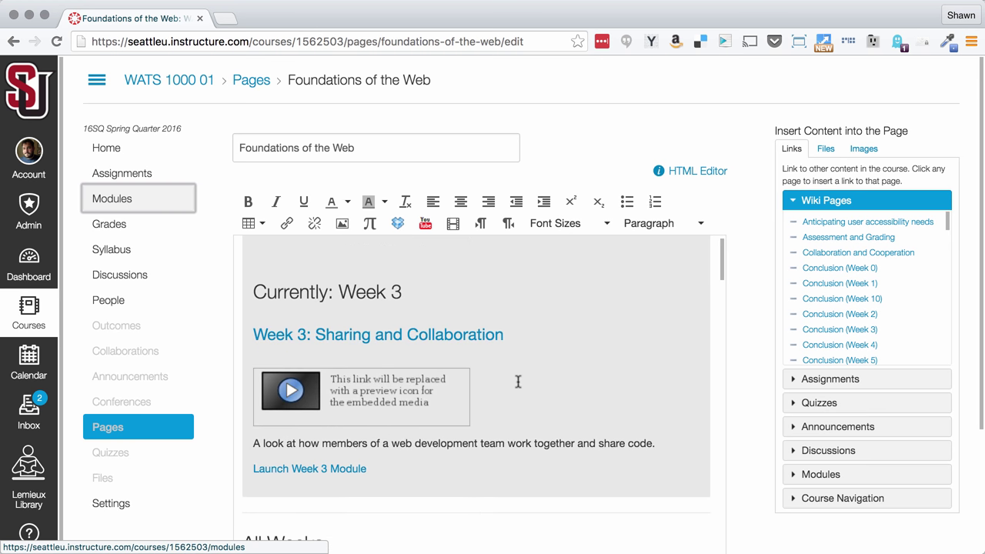
scroll(639, 431, up, 1)
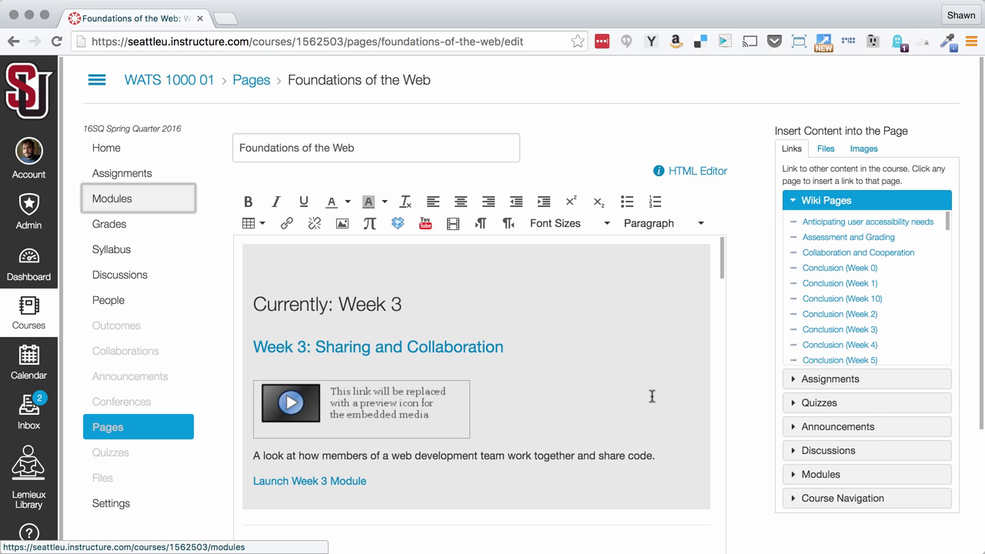
scroll(673, 354, down, 5)
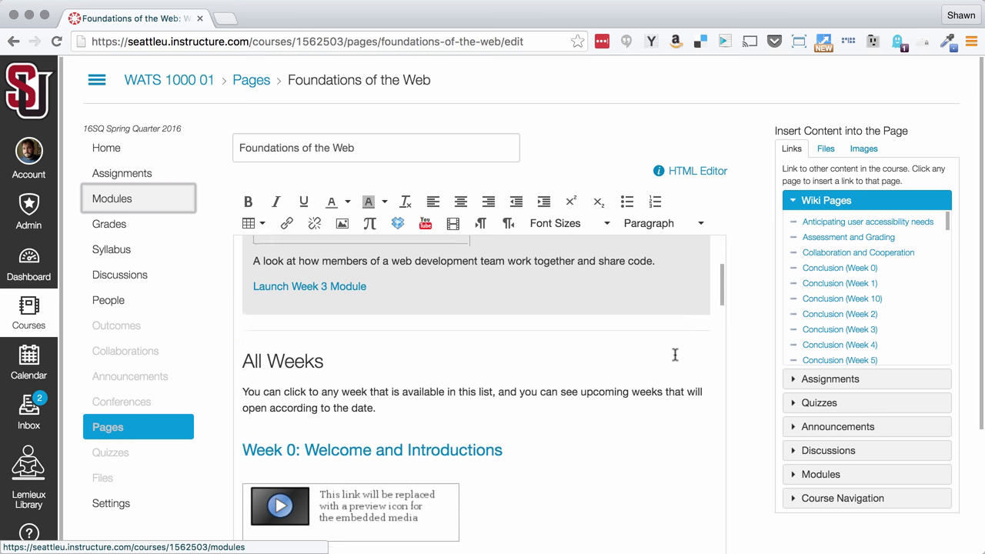
scroll(674, 354, down, 3)
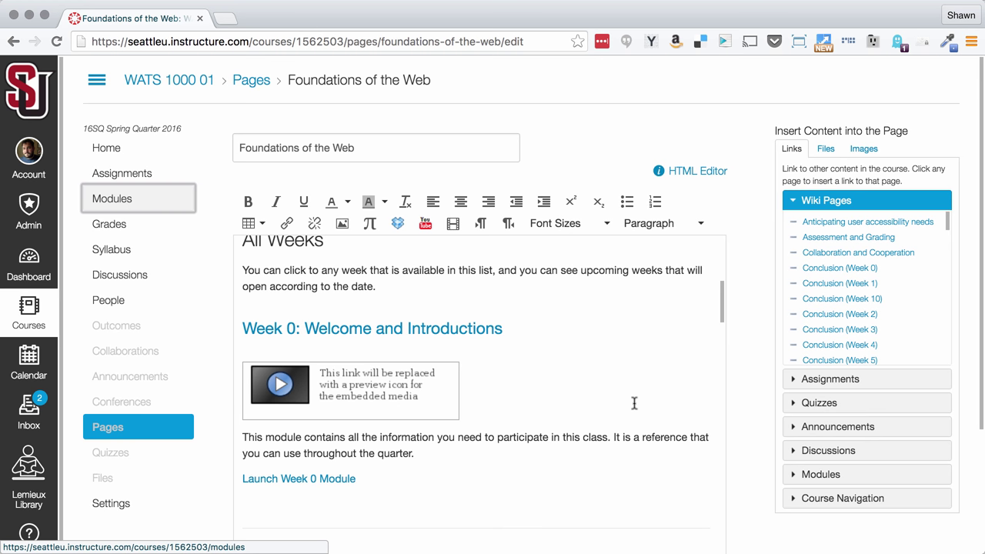
scroll(634, 404, up, 9)
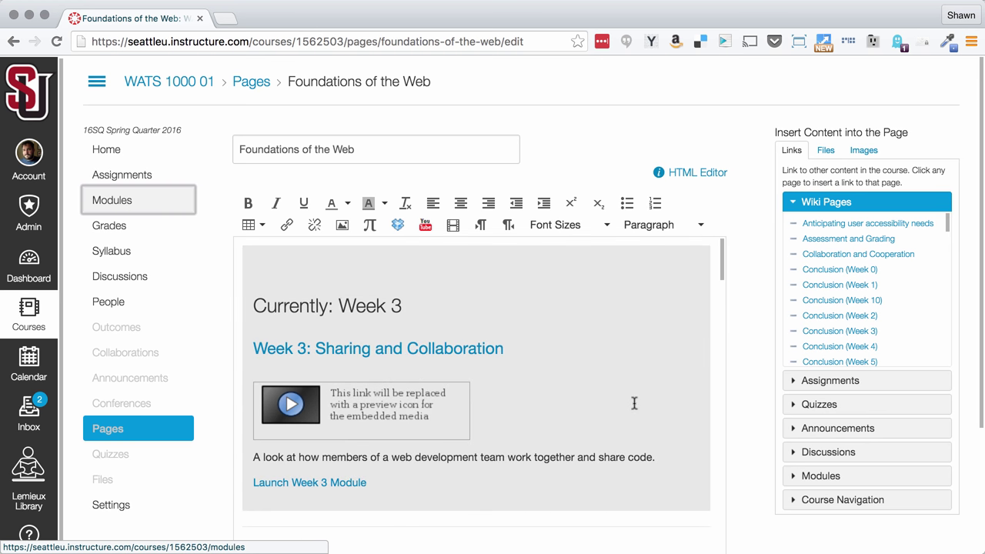
In the HTML Editor, cut the Week 3 media_comment embed out of the current-week box.
click(699, 171)
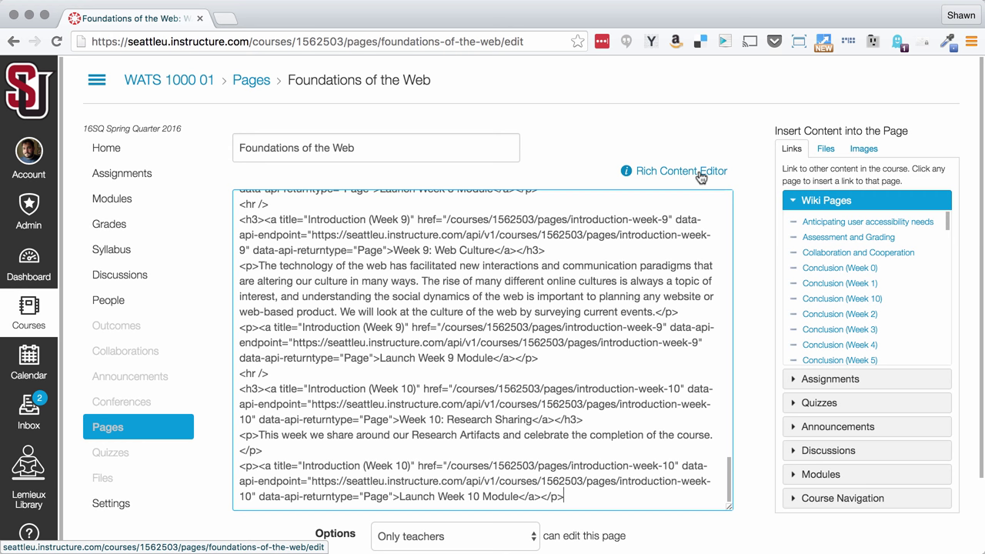
scroll(463, 339, up, 5)
scroll(463, 339, up, 10)
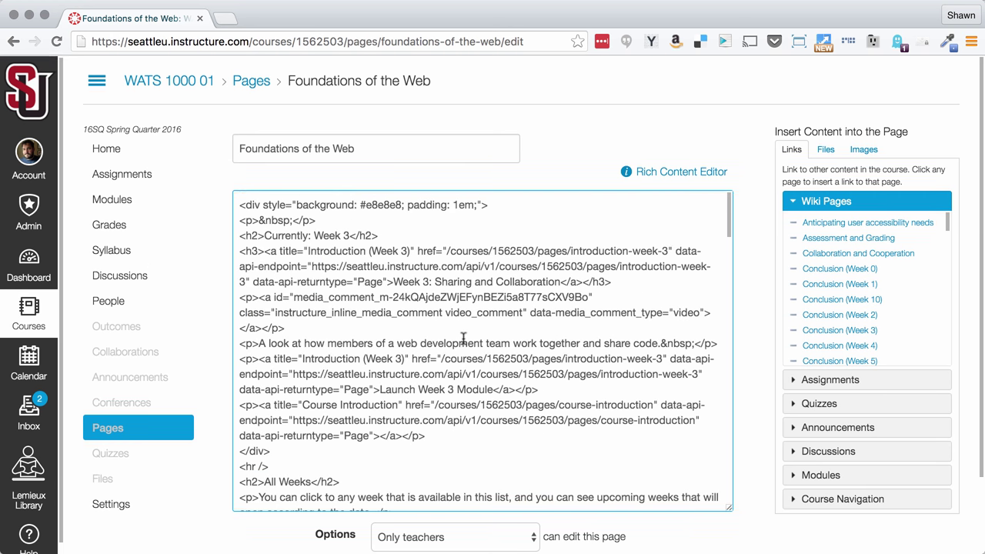
click(286, 299)
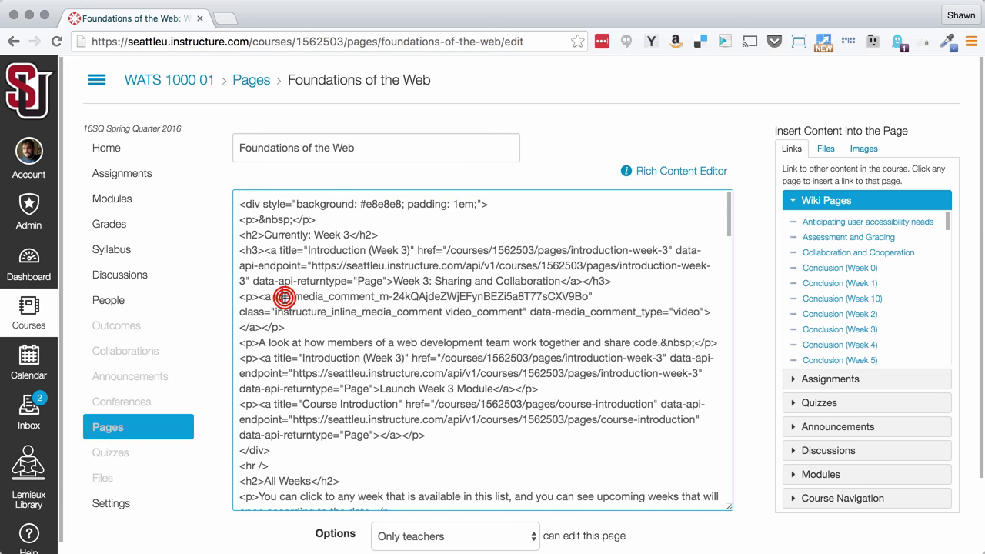
triple_click(285, 298)
key(super+c)
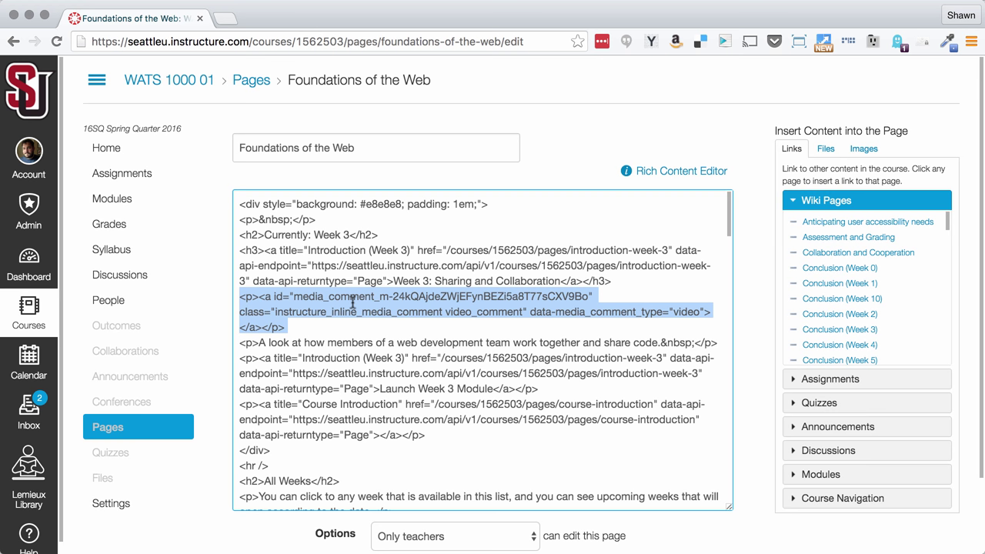
key(BackSpace)
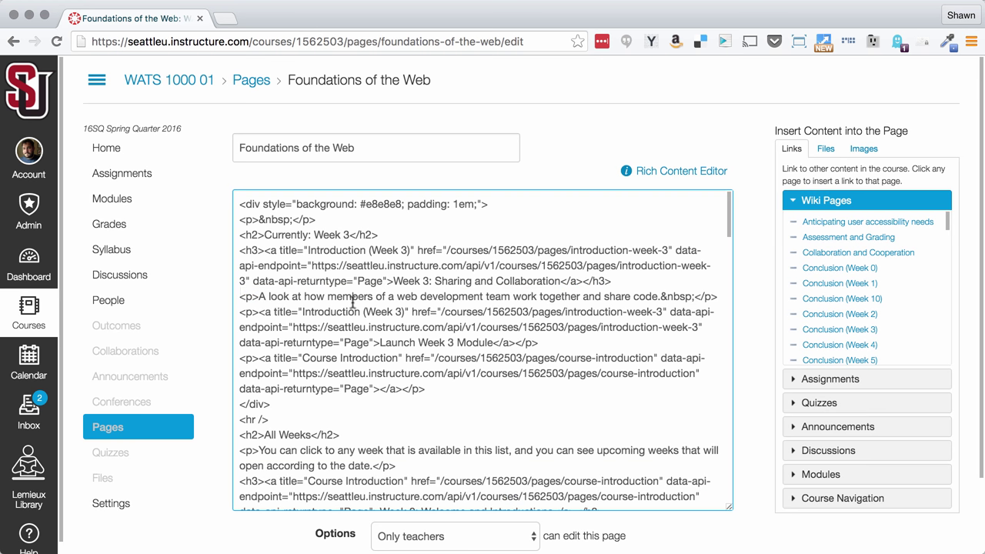
Paste the embed before the Week 3 description in All Weeks and return to the Rich Content Editor.
scroll(467, 410, down, 10)
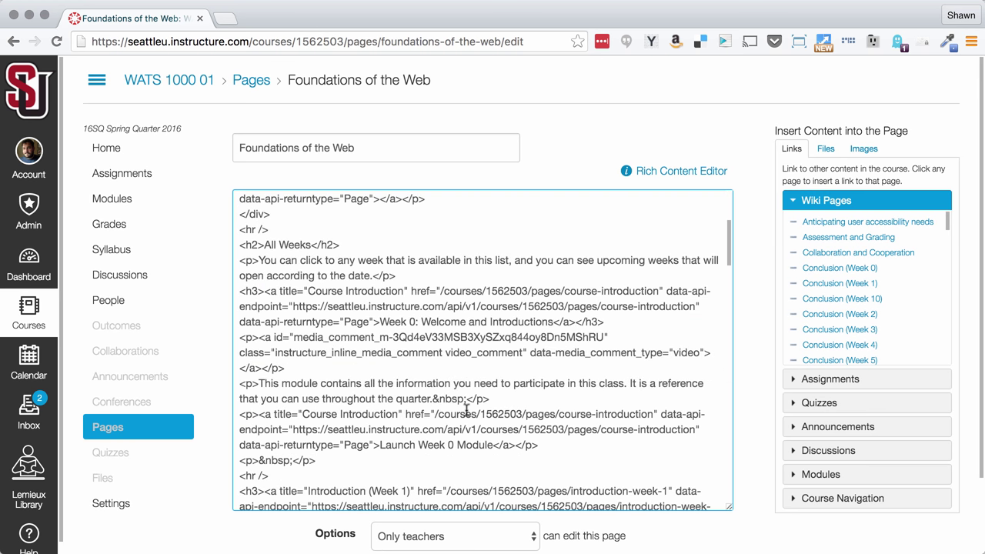
scroll(467, 411, down, 10)
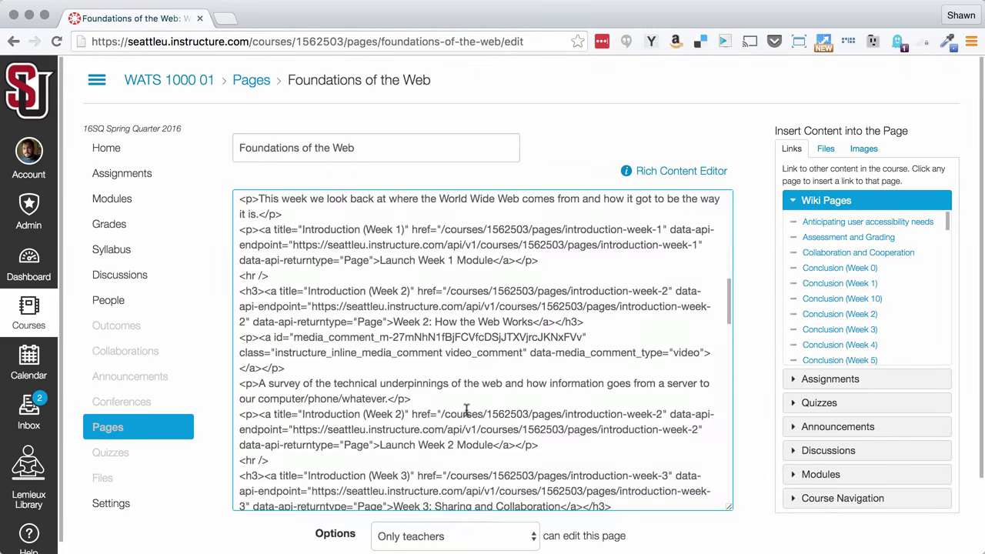
scroll(467, 411, down, 1)
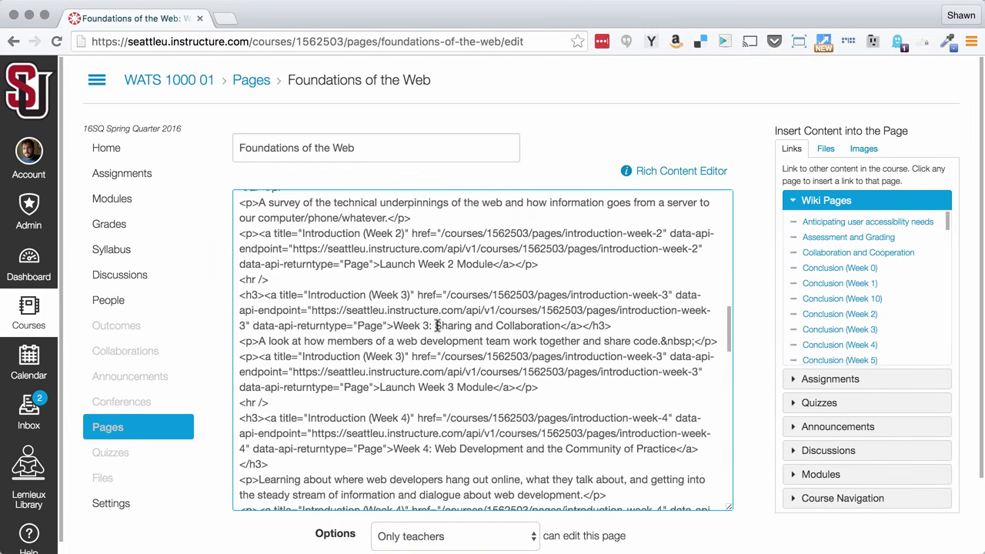
click(239, 342)
click(239, 341)
key(super+v)
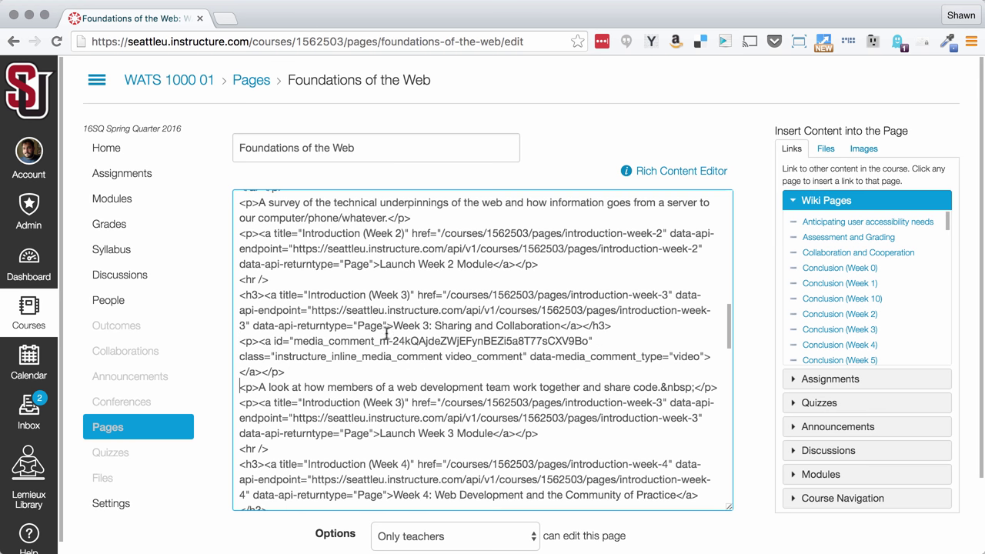
click(697, 171)
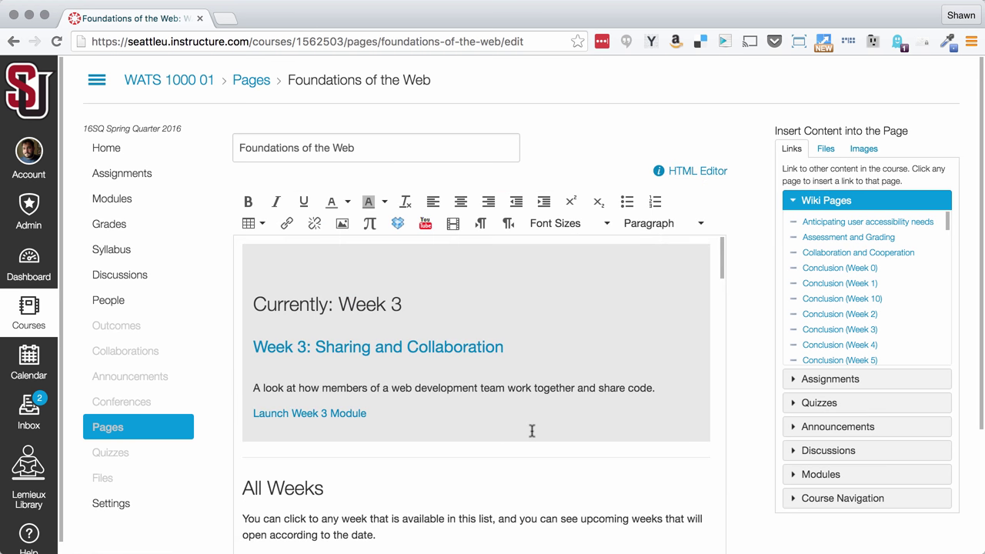
Select the full Week 4 entry further down the page for copying.
scroll(532, 429, down, 10)
scroll(532, 430, down, 4)
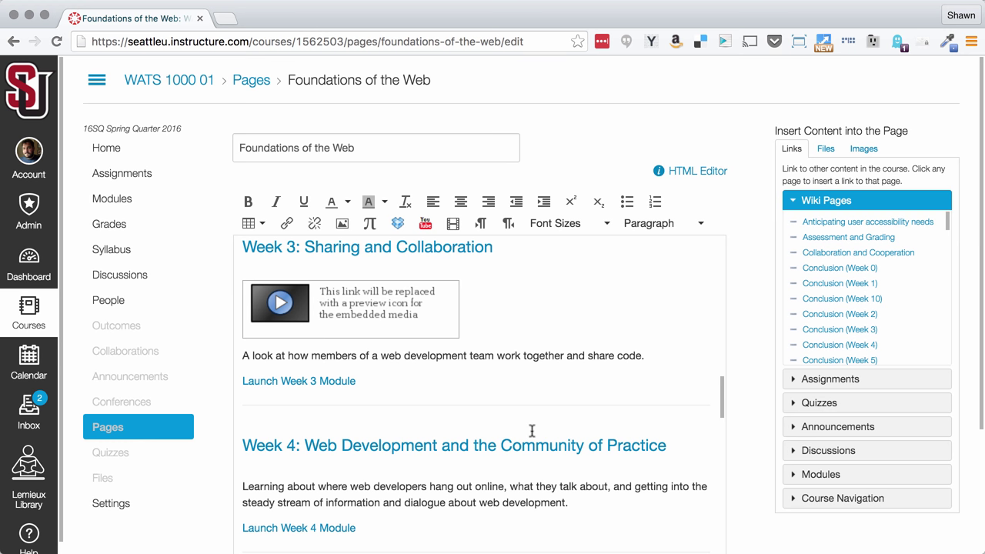
scroll(530, 431, up, 1)
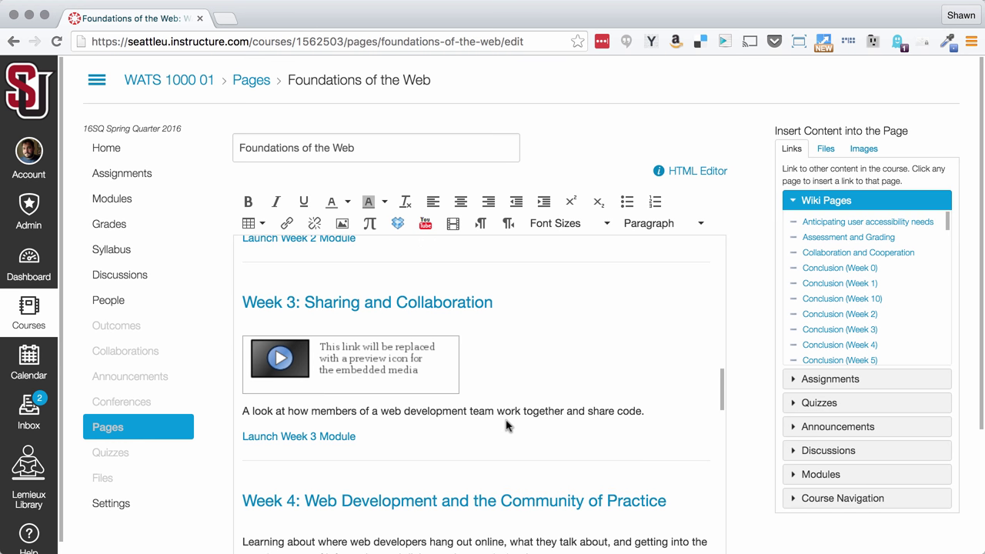
scroll(506, 424, down, 4)
click(370, 447)
drag(371, 447, 236, 358)
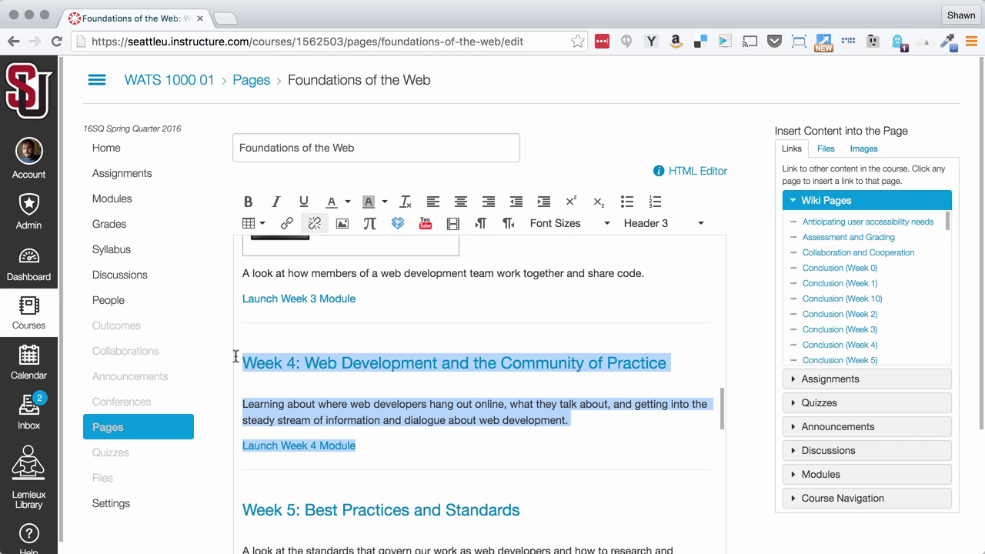
Replace the Week 3 block in the gray current-week box with the pasted Week 4 entry.
scroll(445, 398, up, 3)
scroll(445, 398, up, 10)
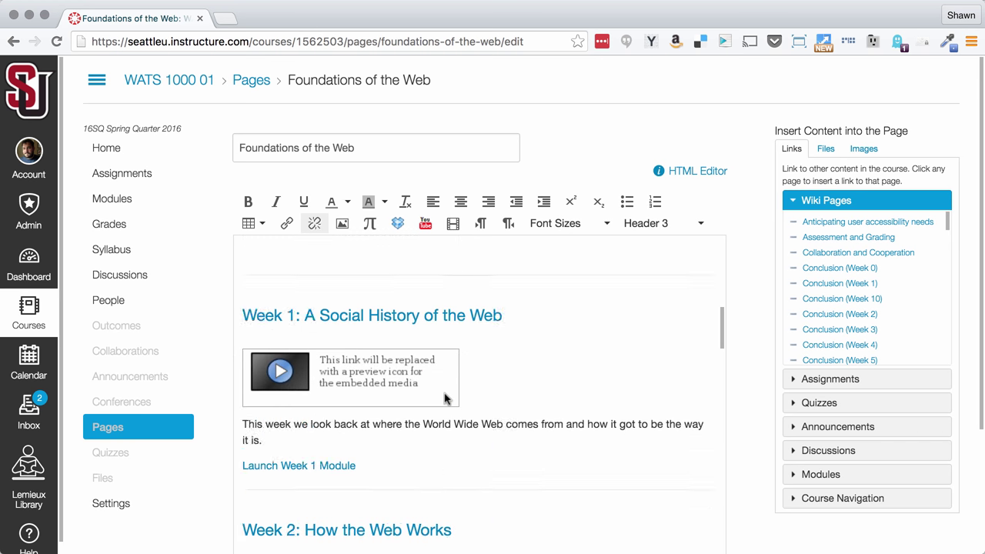
click(370, 415)
drag(368, 404, 241, 348)
text(Week 4: Web Development and the Community of Practice Learning about where web developers hang out online, what they talk about, and getting into the steady stream of information and dialogue about web development. Launch Week 4 Module)
Change the heading to 'Currently: Week 4' and add a blank line above the description.
click(402, 304)
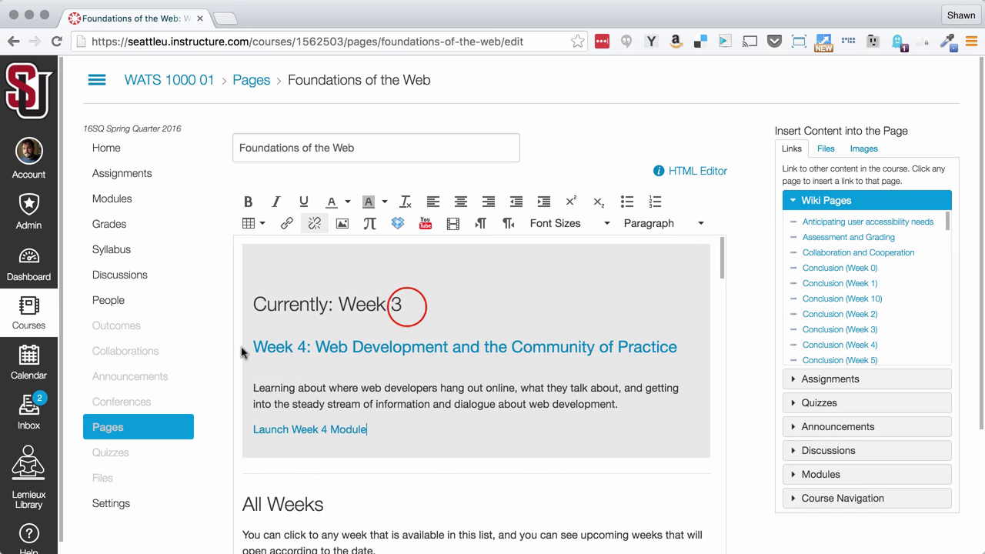
key(BackSpace)
text(4)
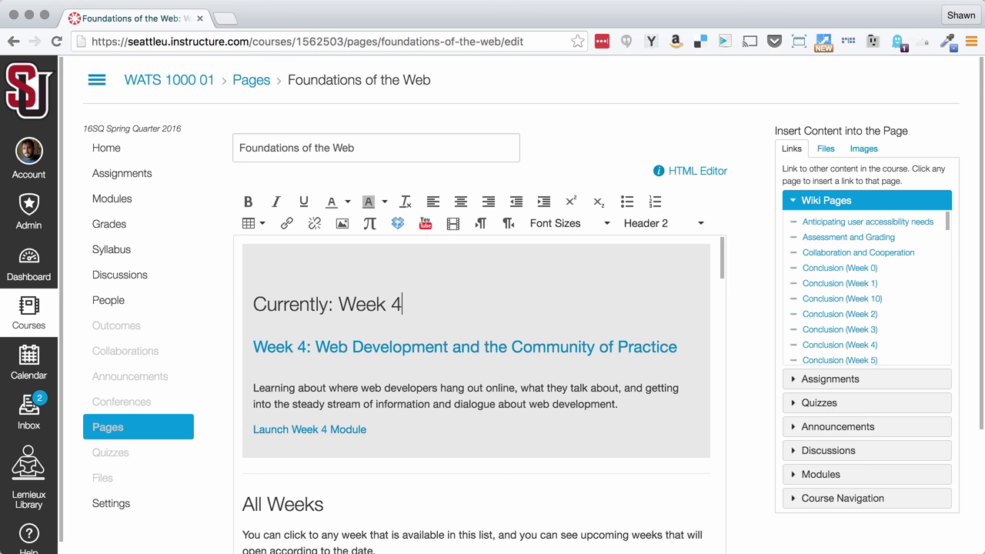
click(253, 389)
key(Return)
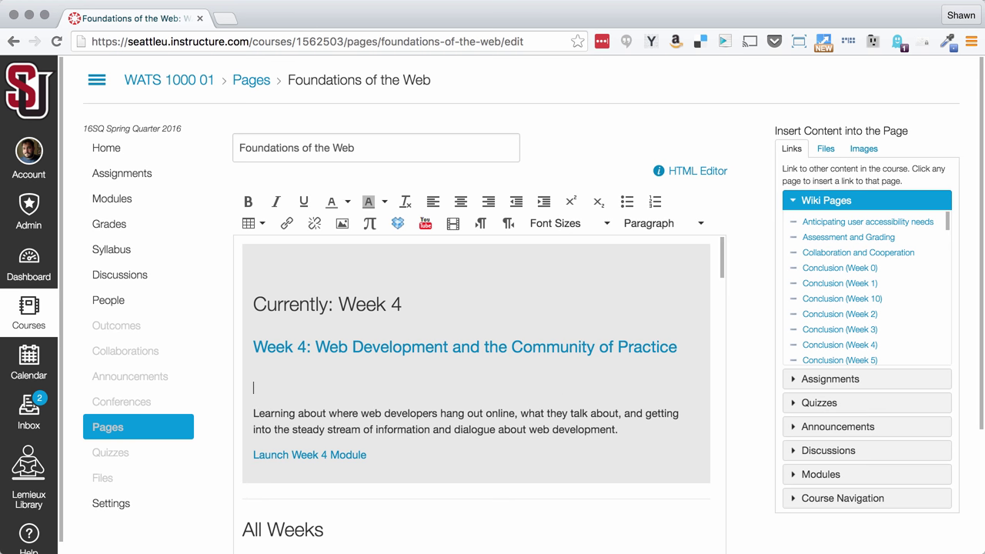
Choose intro_week4.mp4 as the video to upload through the Upload Media dialog.
click(453, 224)
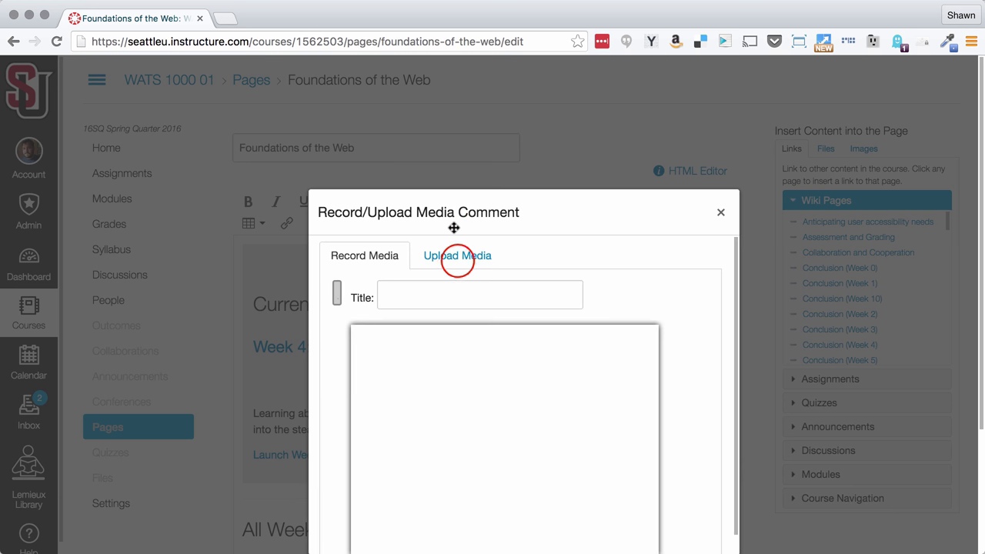
click(458, 259)
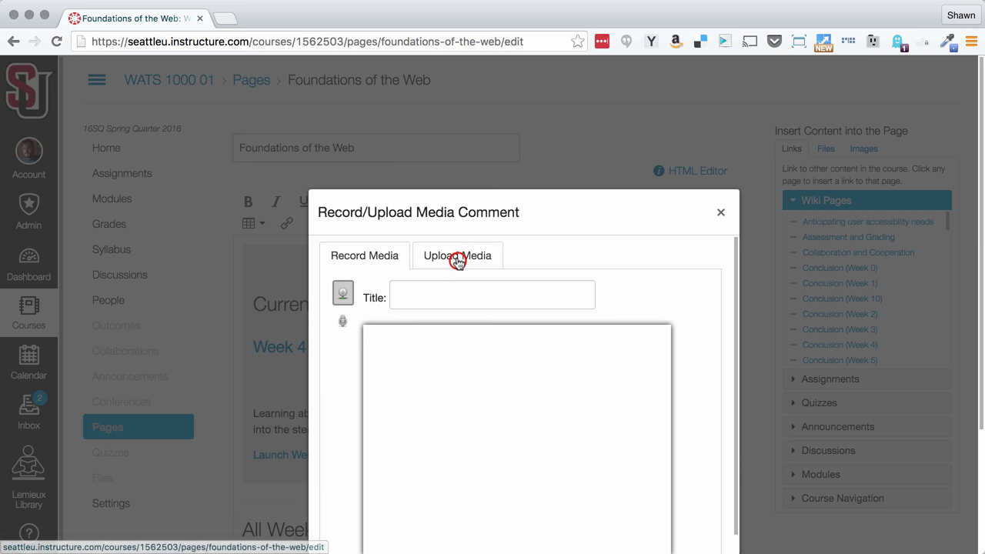
click(538, 302)
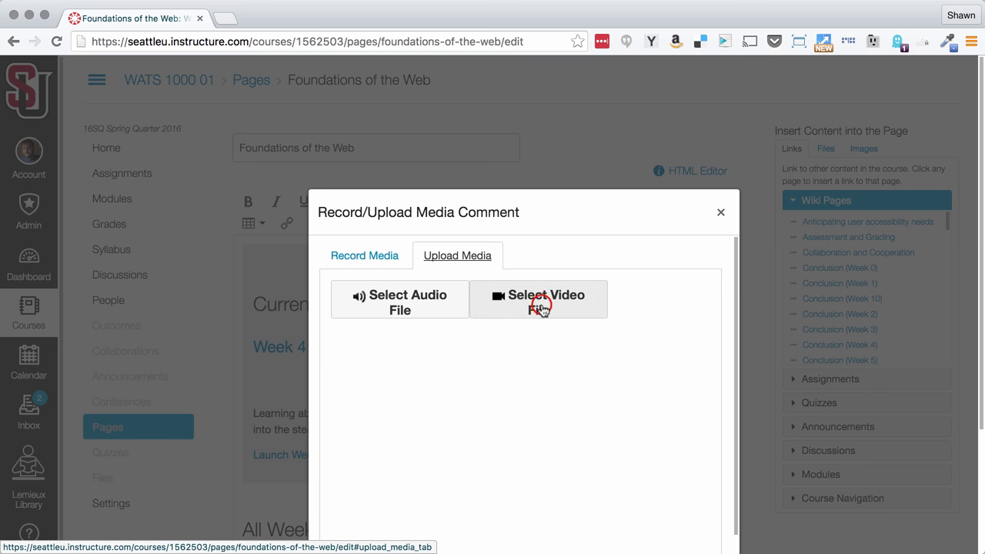
click(539, 302)
double_click(459, 108)
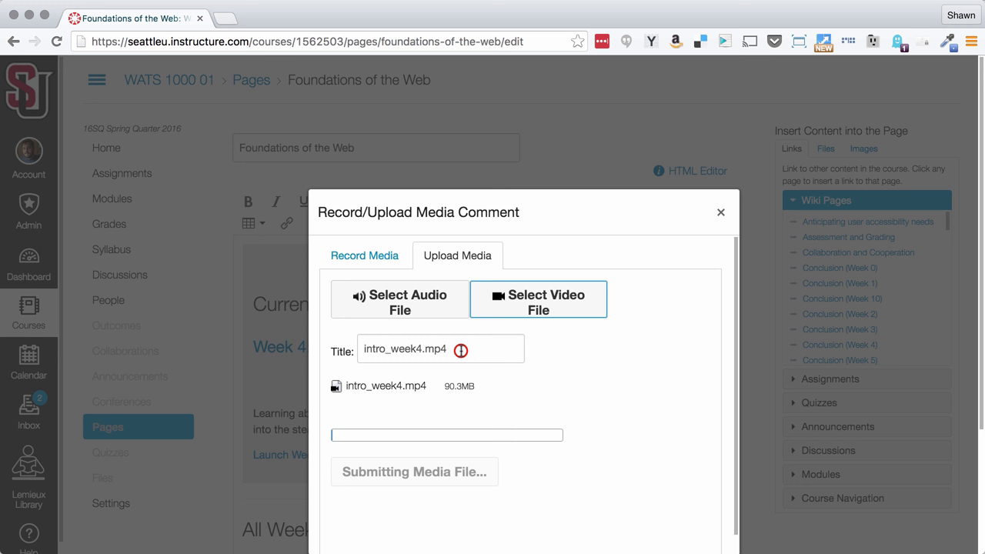
Title the media 'Introduction to Week 4' and submit it to start the upload.
drag(462, 348, 328, 351)
text(Introduction to W)
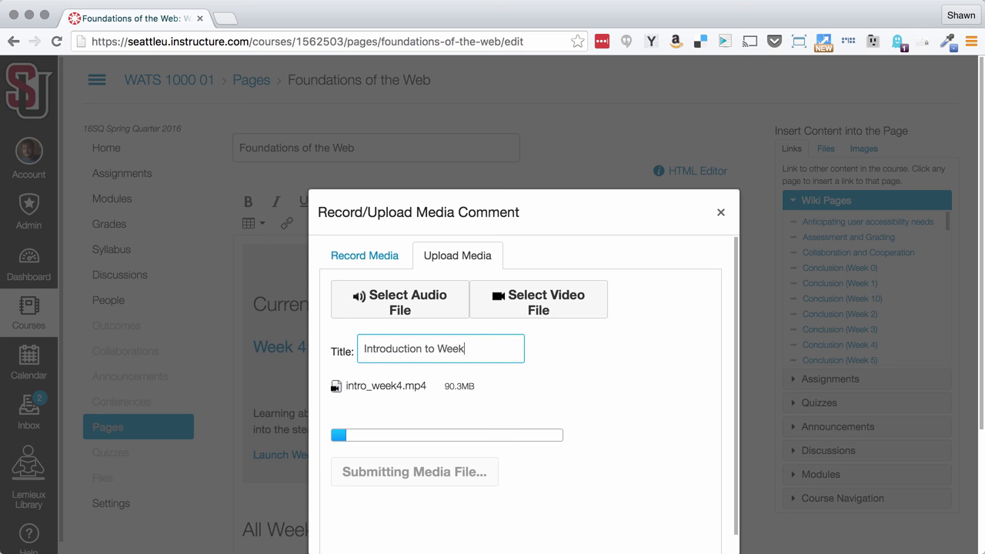
click(651, 397)
click(651, 398)
scroll(752, 378, down, 3)
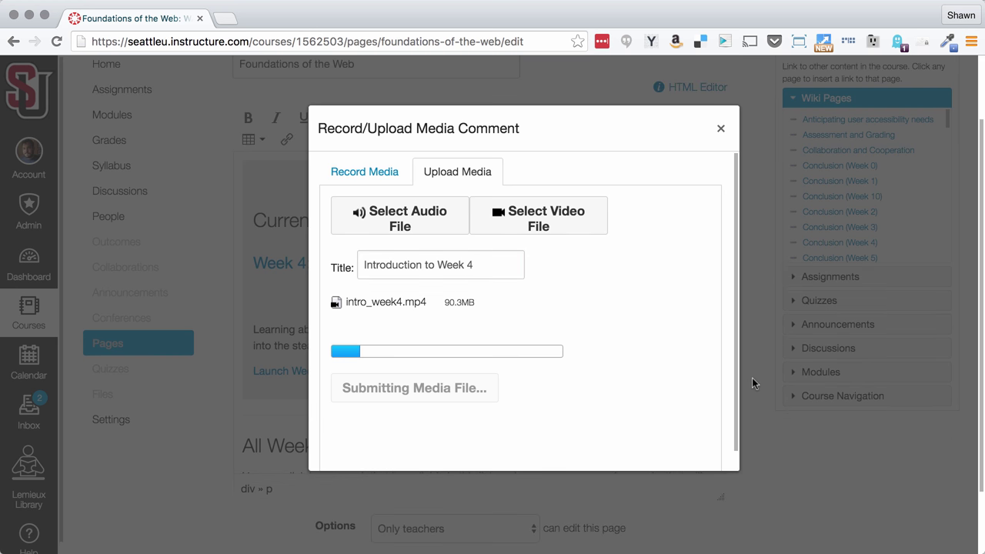